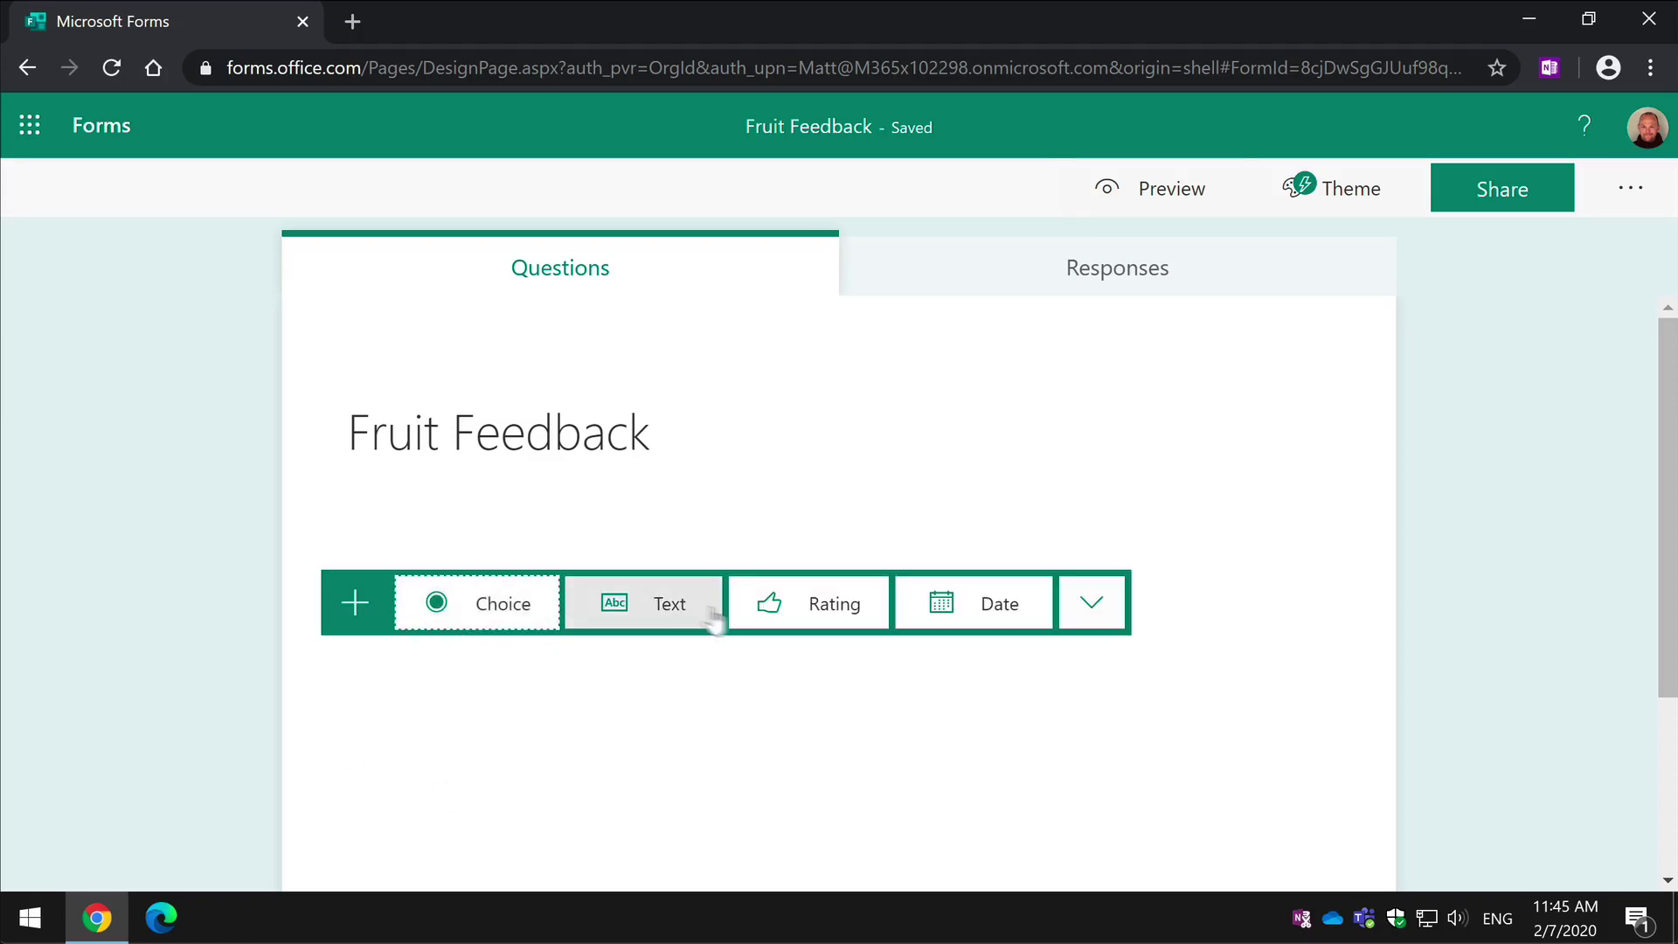
# Add a ranking question titled 'Which is you favourite?'.
pyautogui.click(1093, 604)
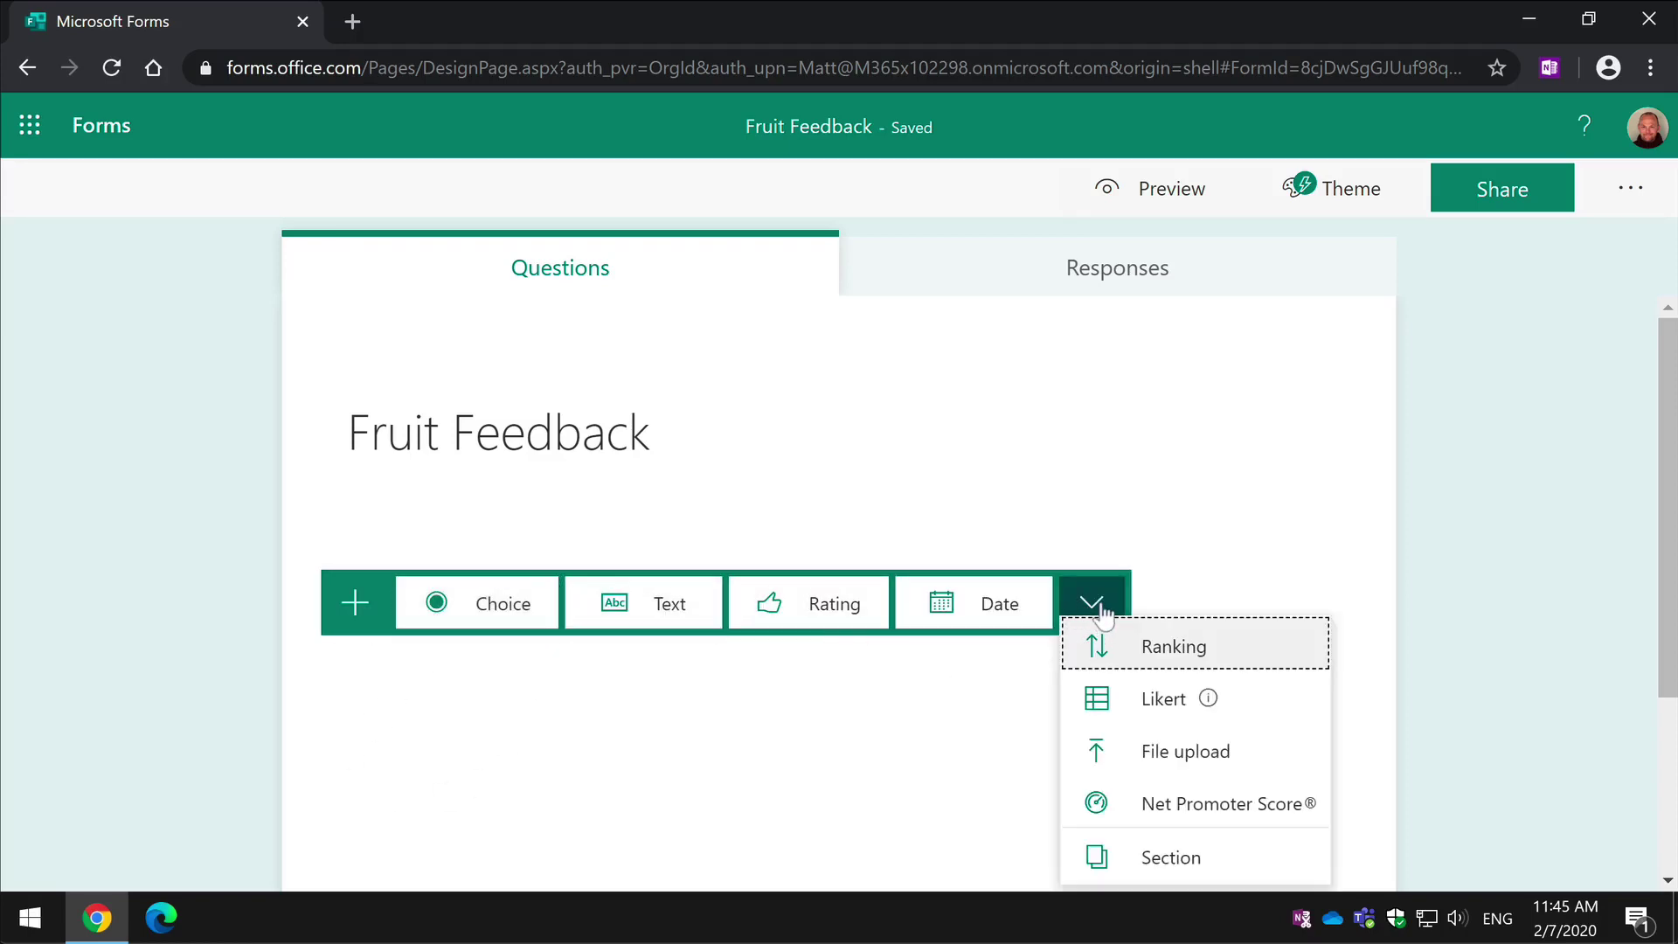
pyautogui.click(1236, 650)
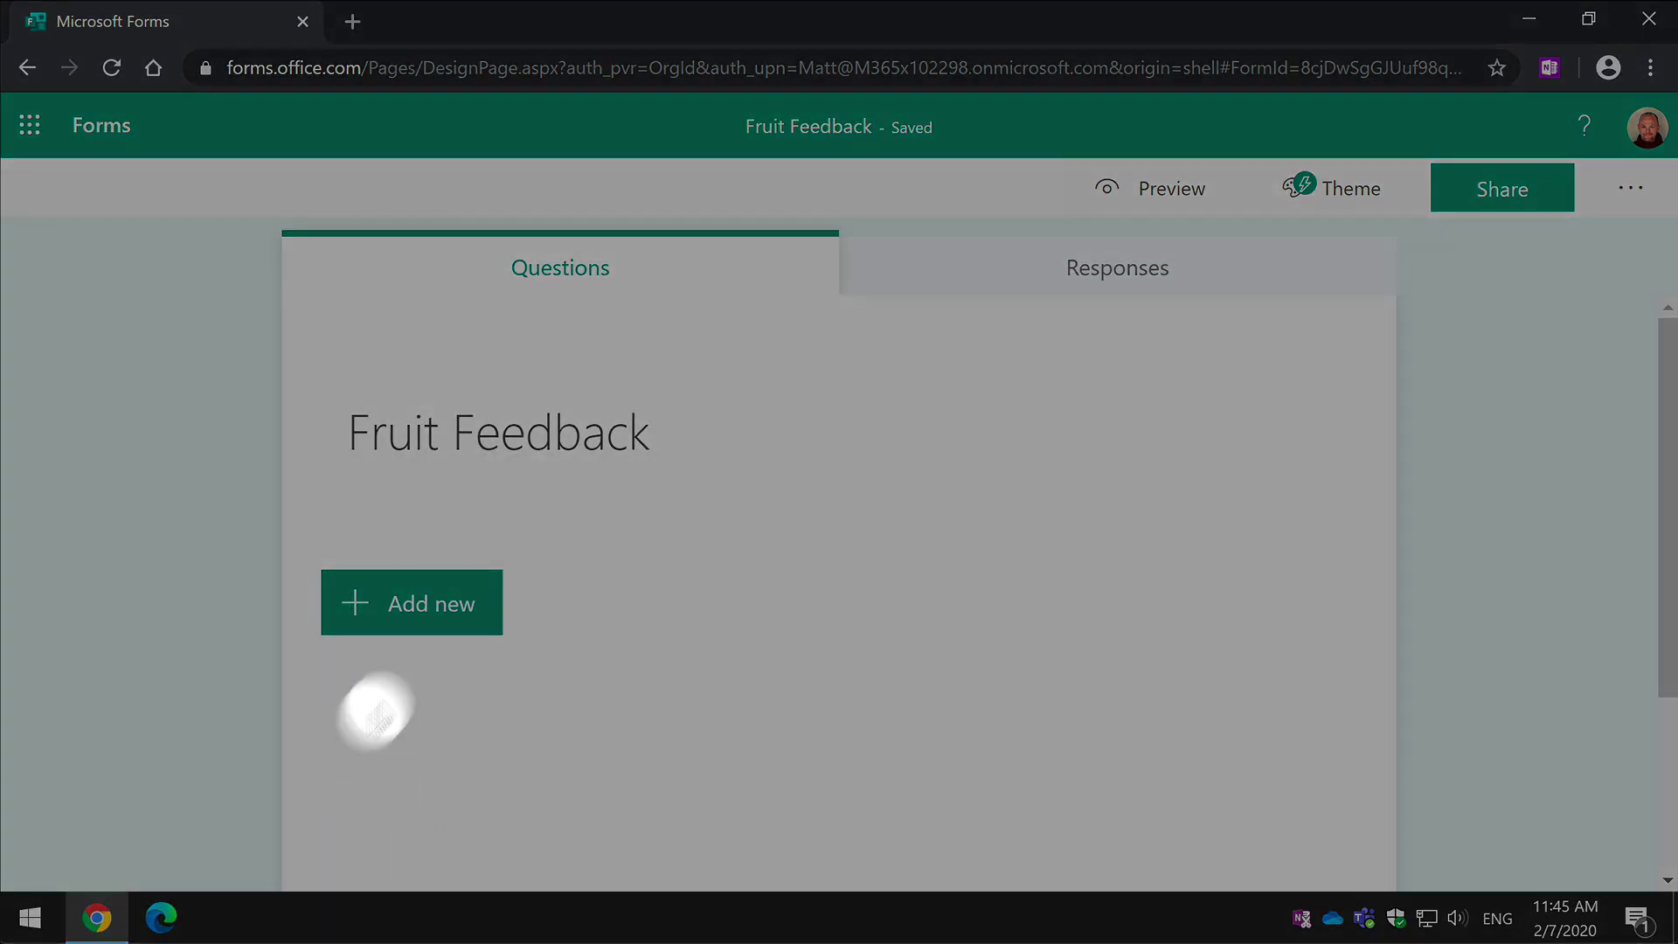
pyautogui.click(405, 609)
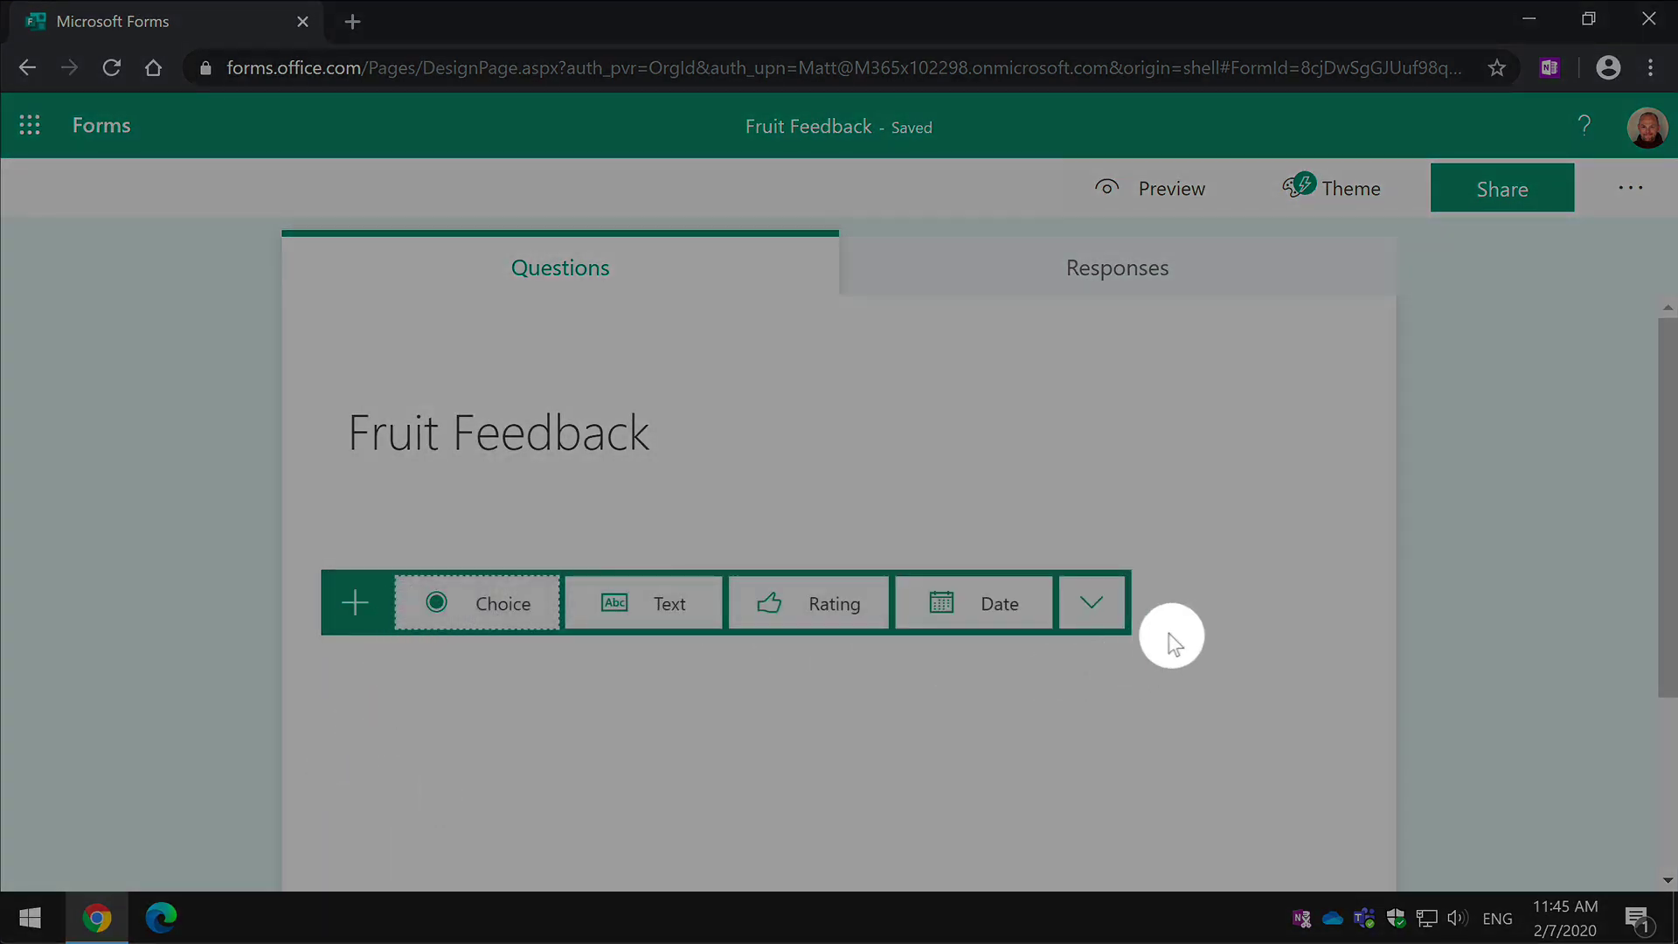
pyautogui.click(1092, 604)
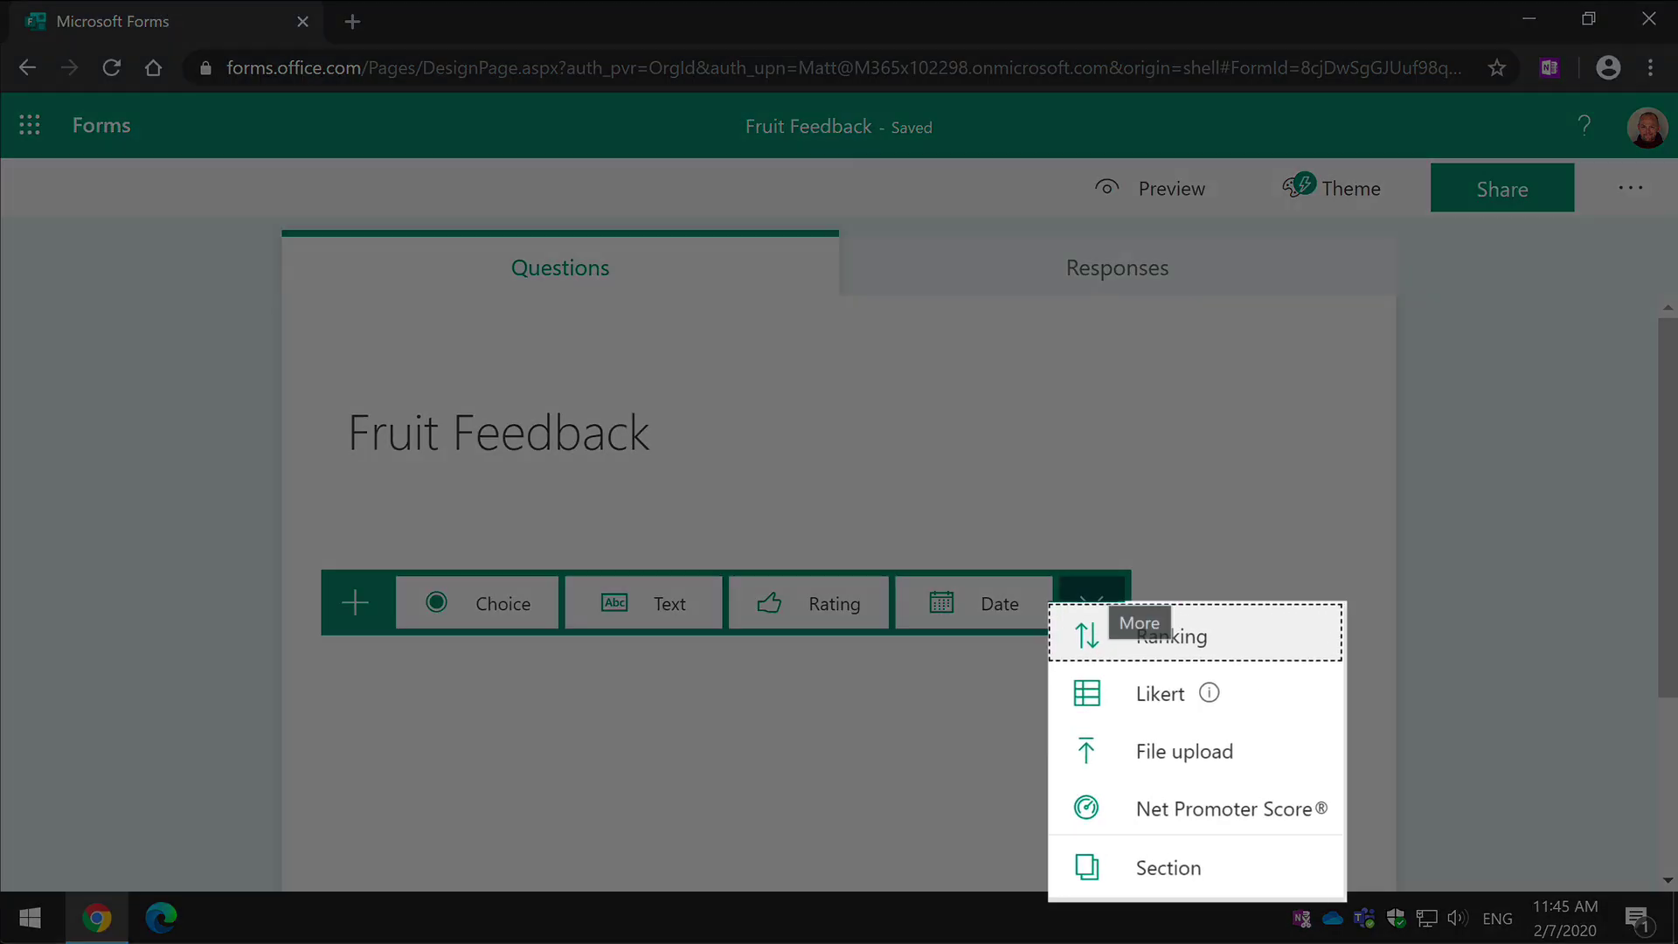
pyautogui.click(1239, 644)
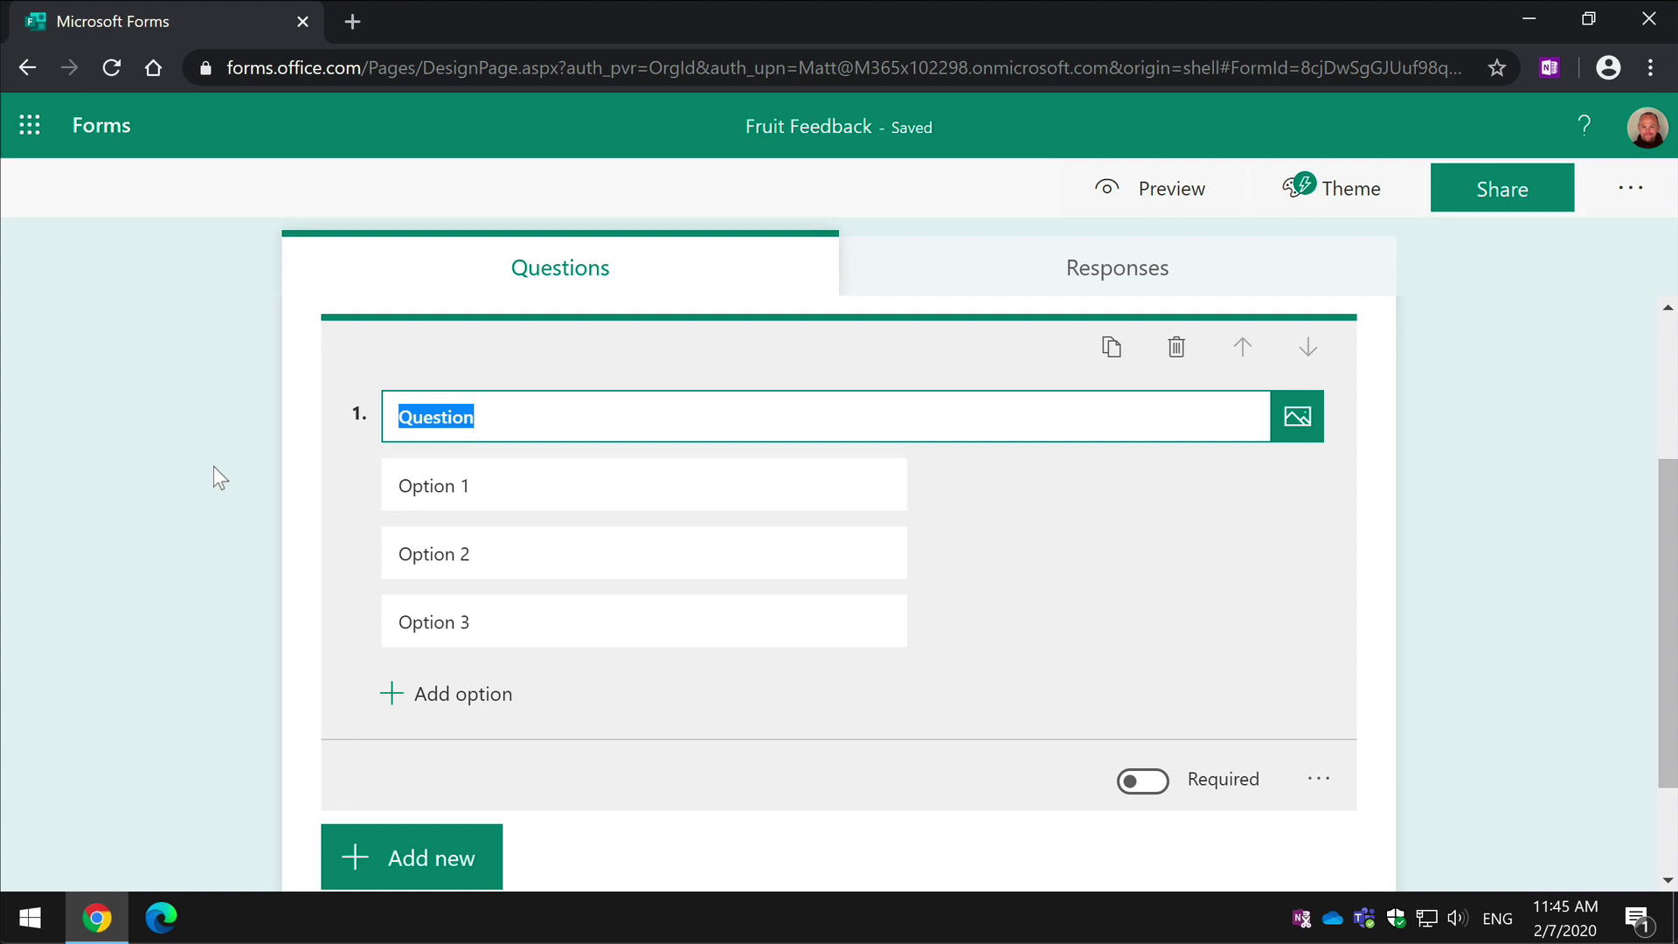
pyautogui.write('Which is you favourite')
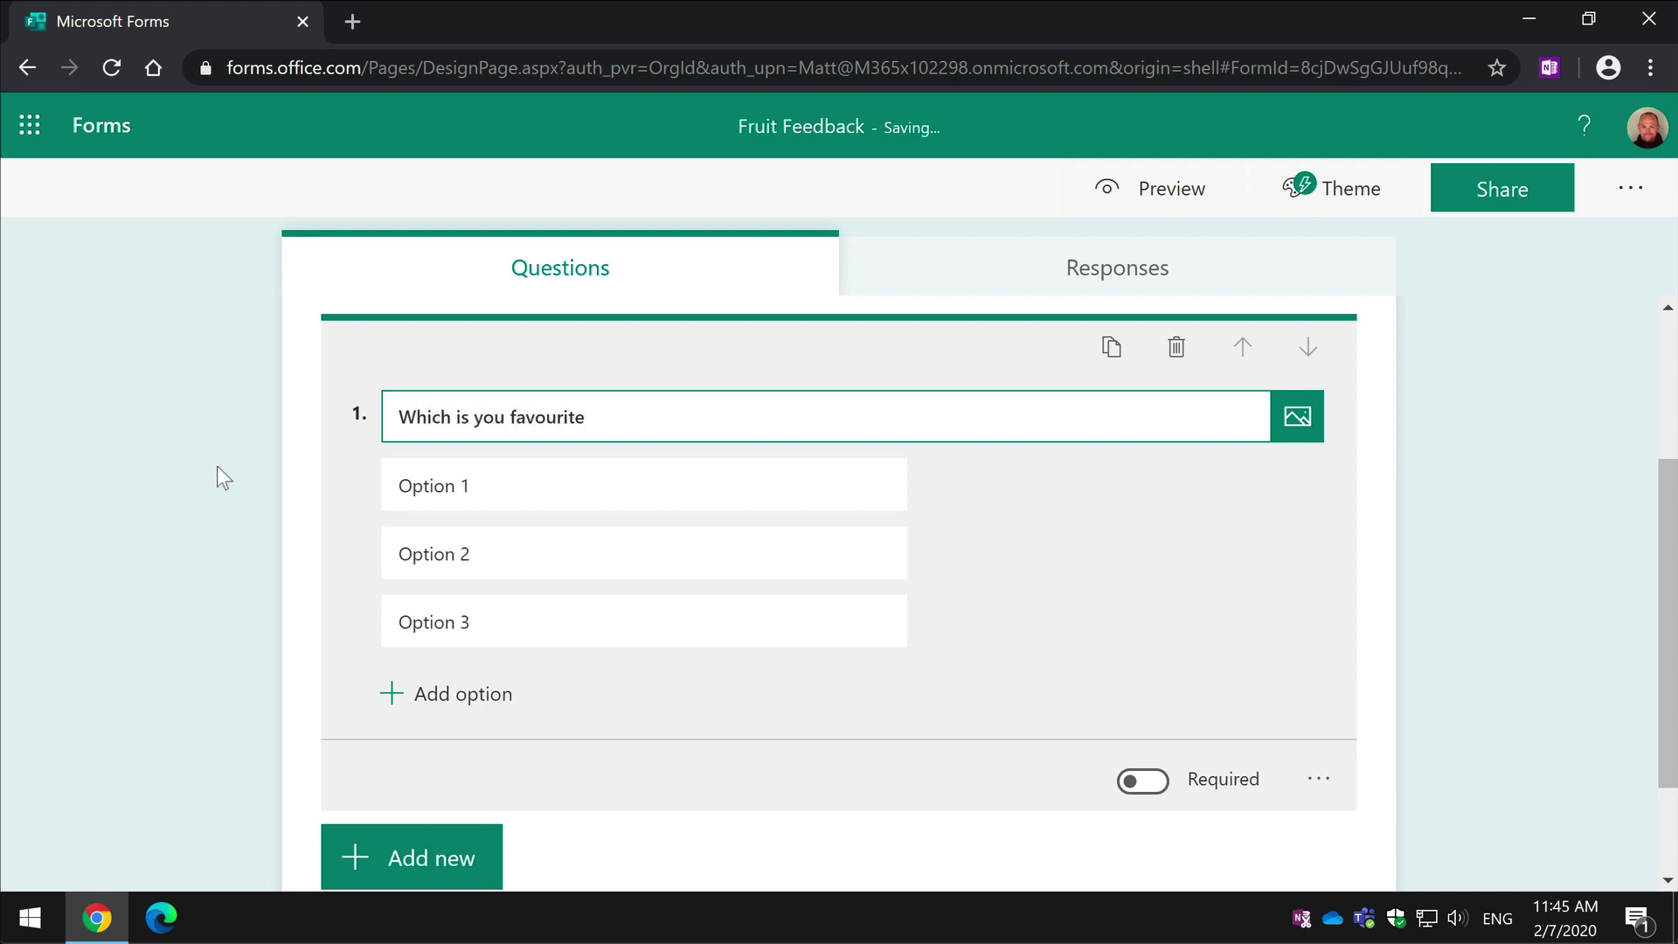
pyautogui.write('?')
# Fill in the choices Apples, Oranges and Pears, then preview the form.
pyautogui.click(415, 490)
pyautogui.write('Apples')
pyautogui.press('Tab')
pyautogui.write('Orang')
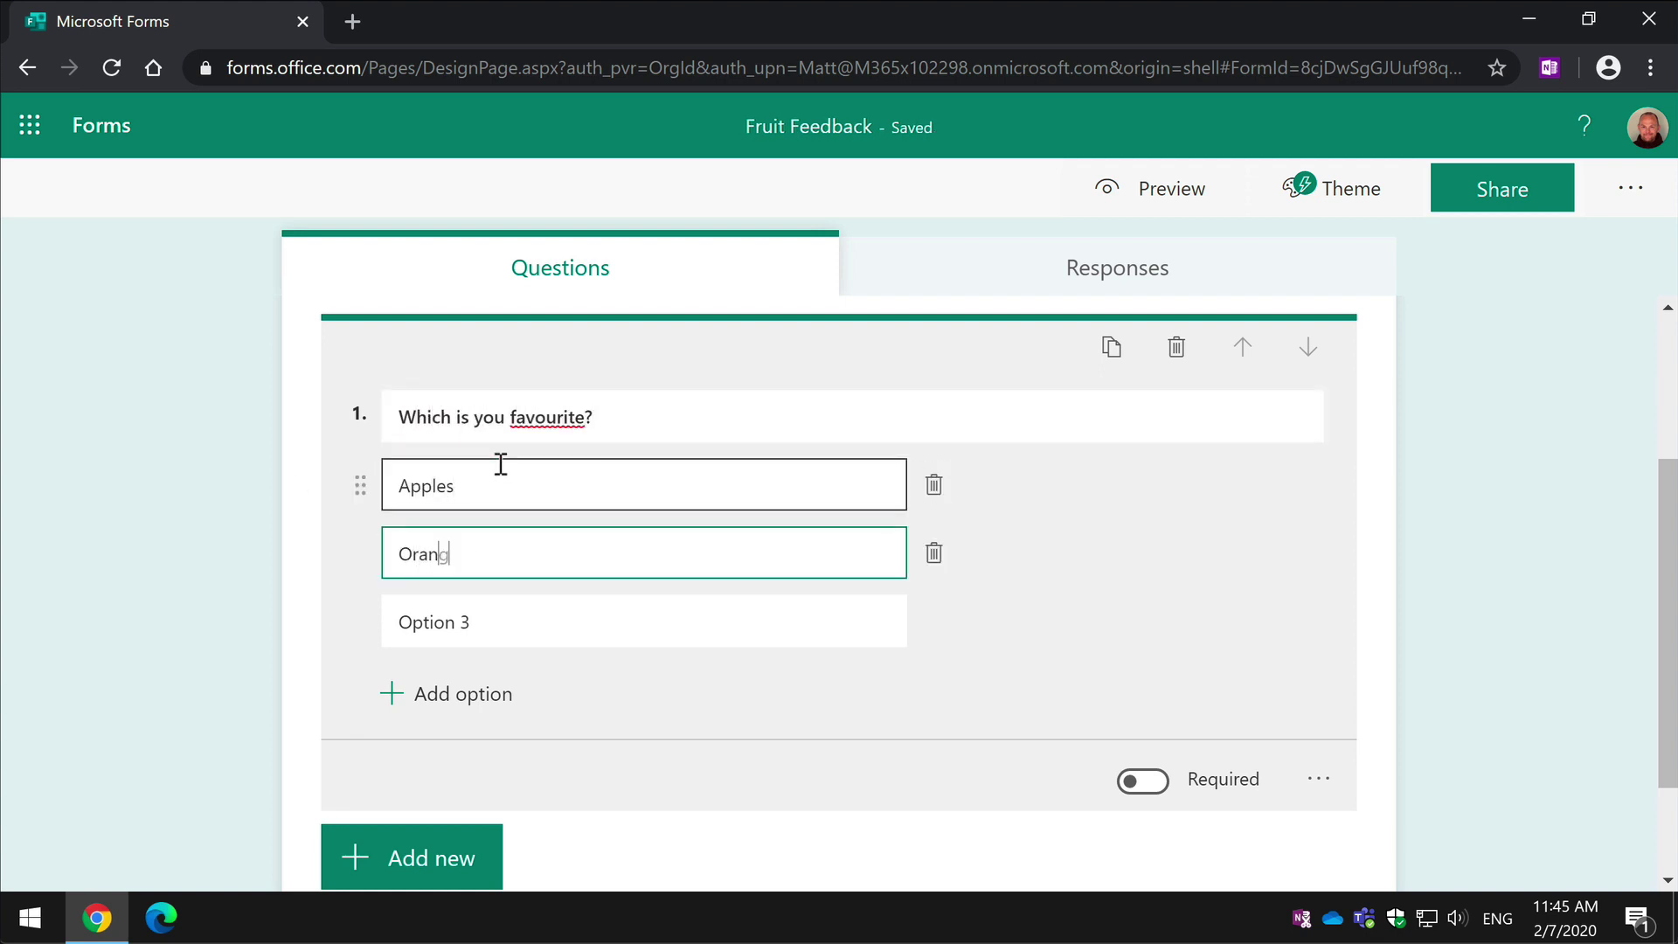
pyautogui.write('es')
pyautogui.press('Tab')
pyautogui.write('Pears')
pyautogui.click(622, 409)
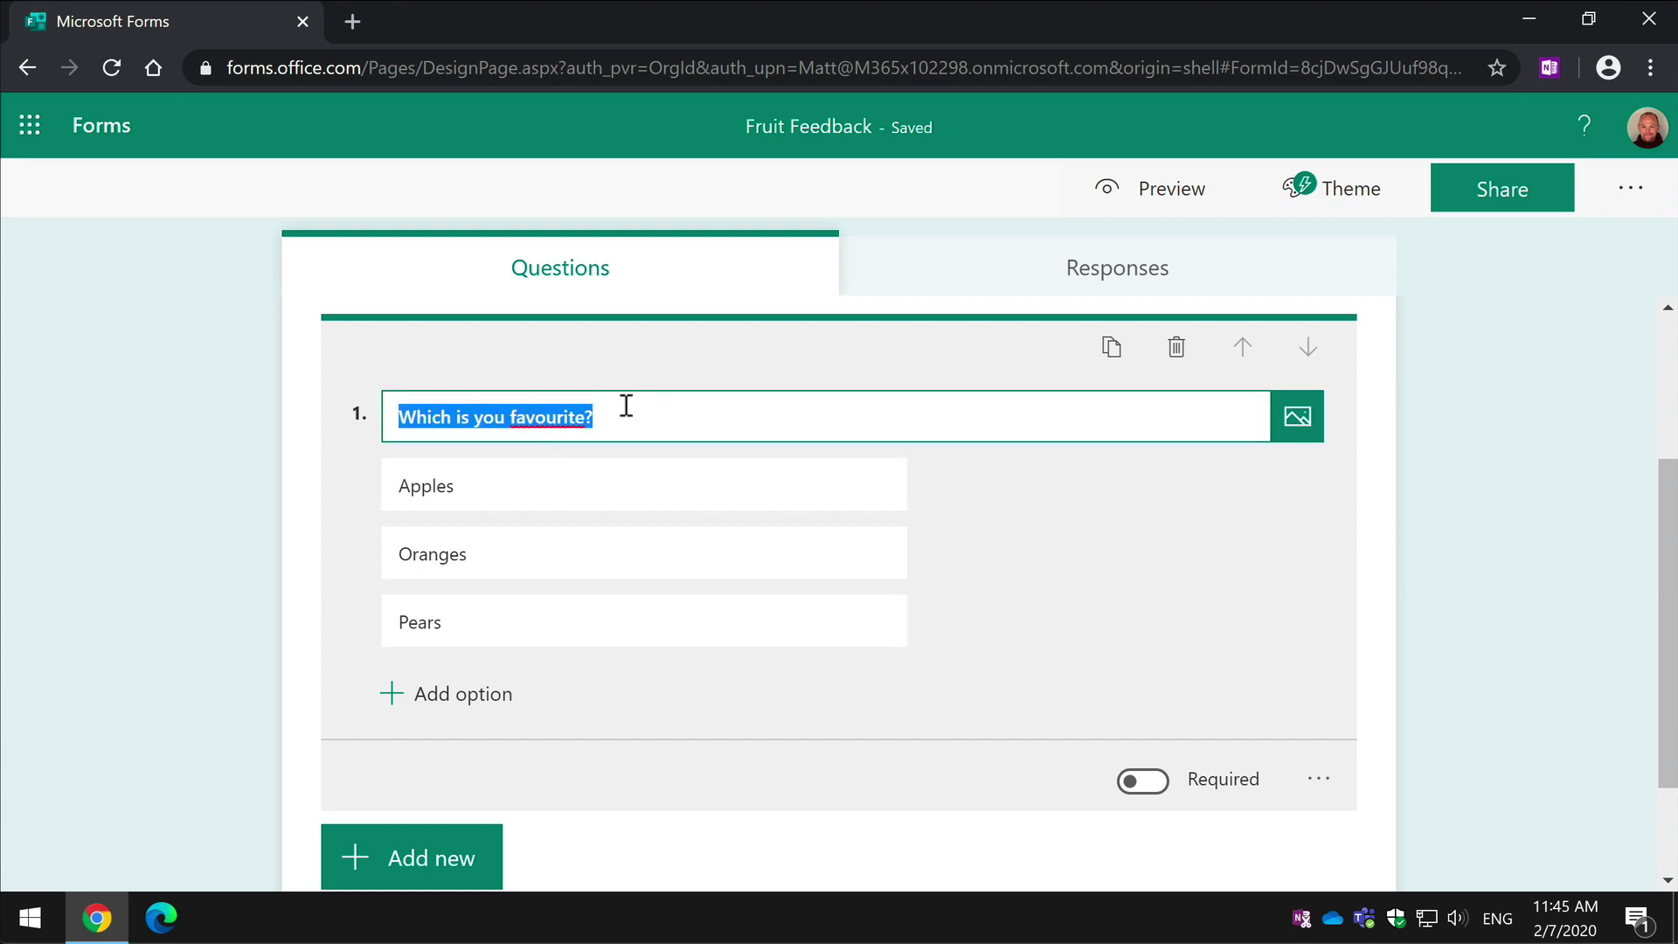
pyautogui.click(1151, 191)
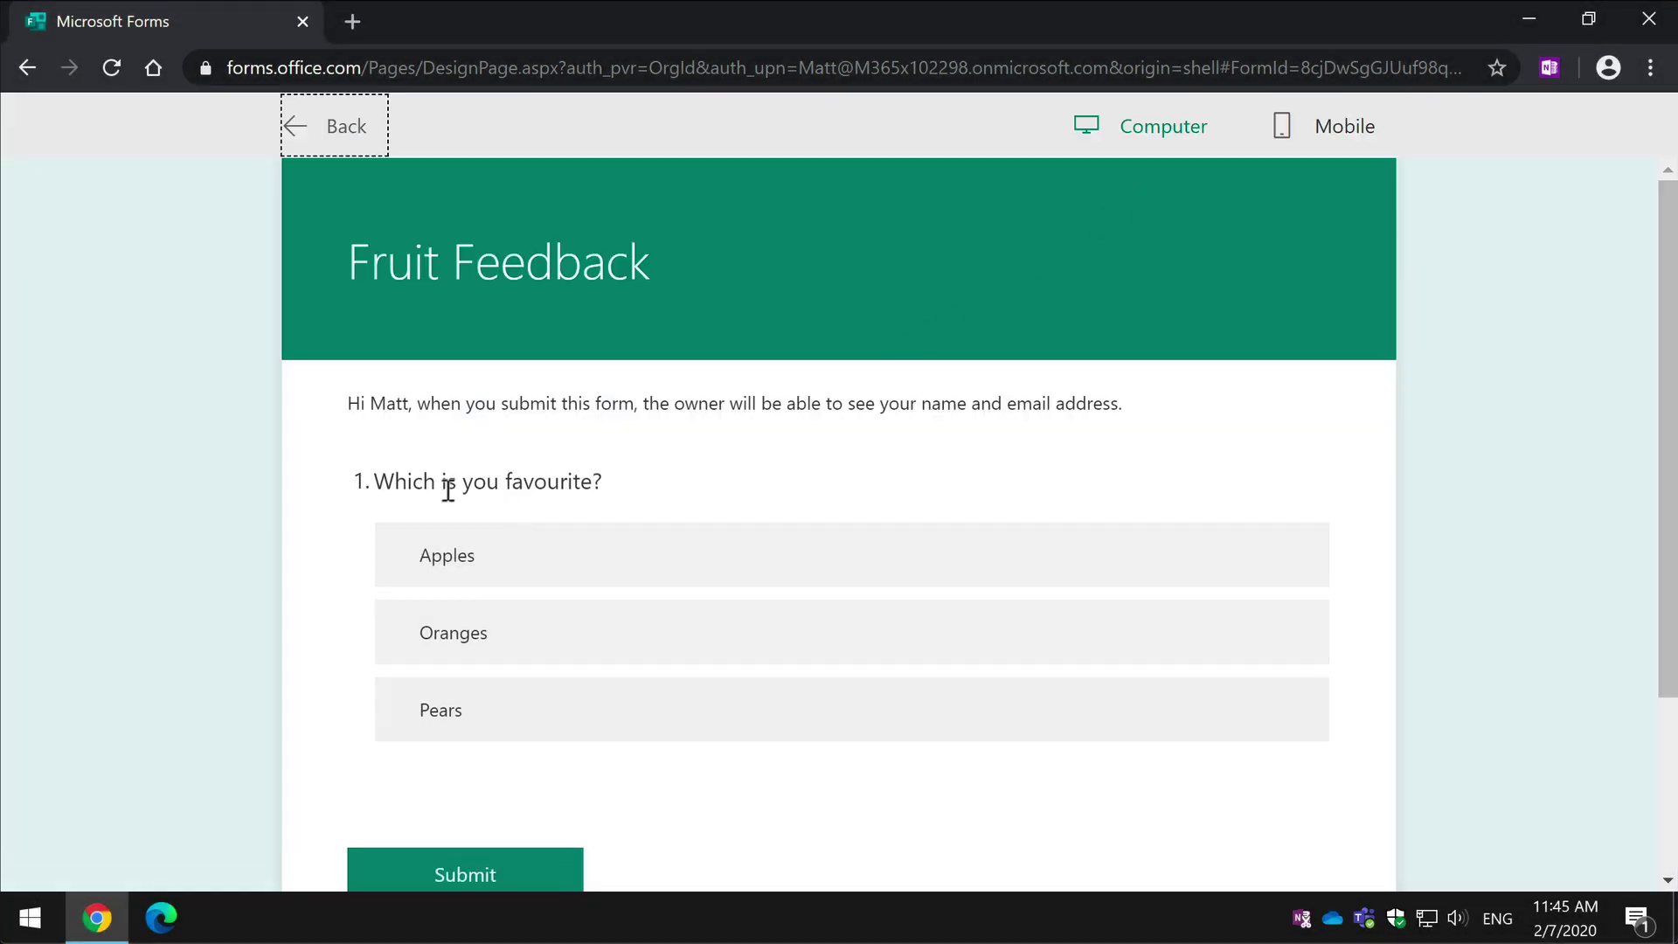
pyautogui.moveTo(851, 555)
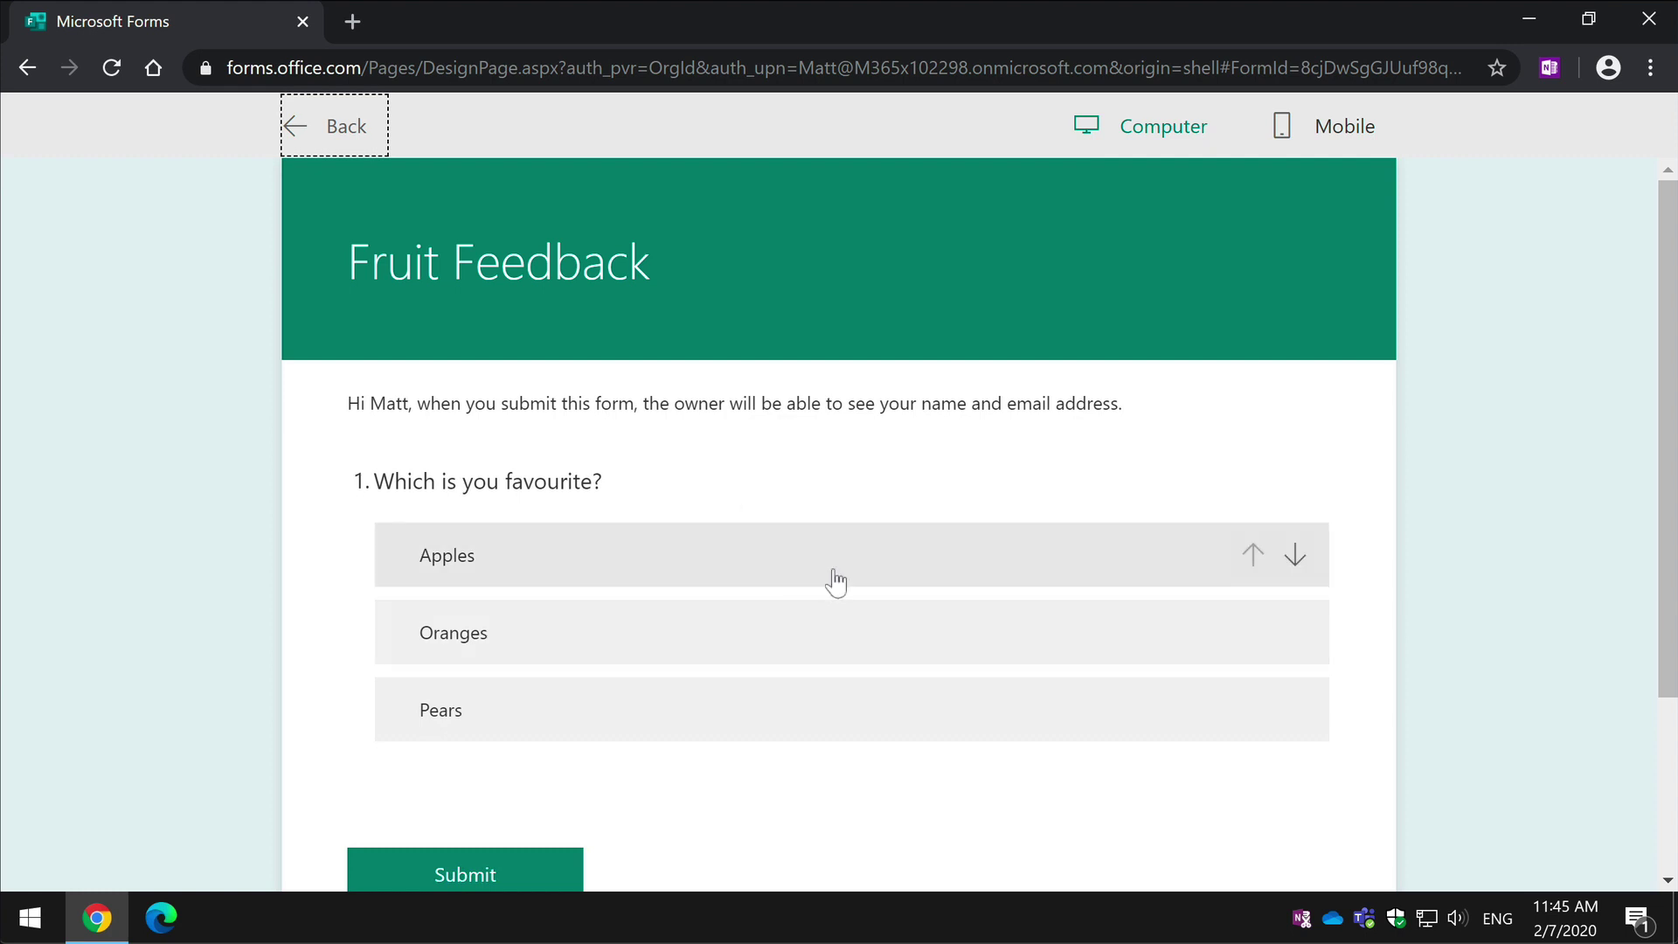
# In preview, drag Apples down and then back up to second place in the ranking.
pyautogui.moveTo(833, 583)
pyautogui.mouseDown()
pyautogui.moveTo(824, 647)
pyautogui.moveTo(825, 518)
pyautogui.mouseUp()
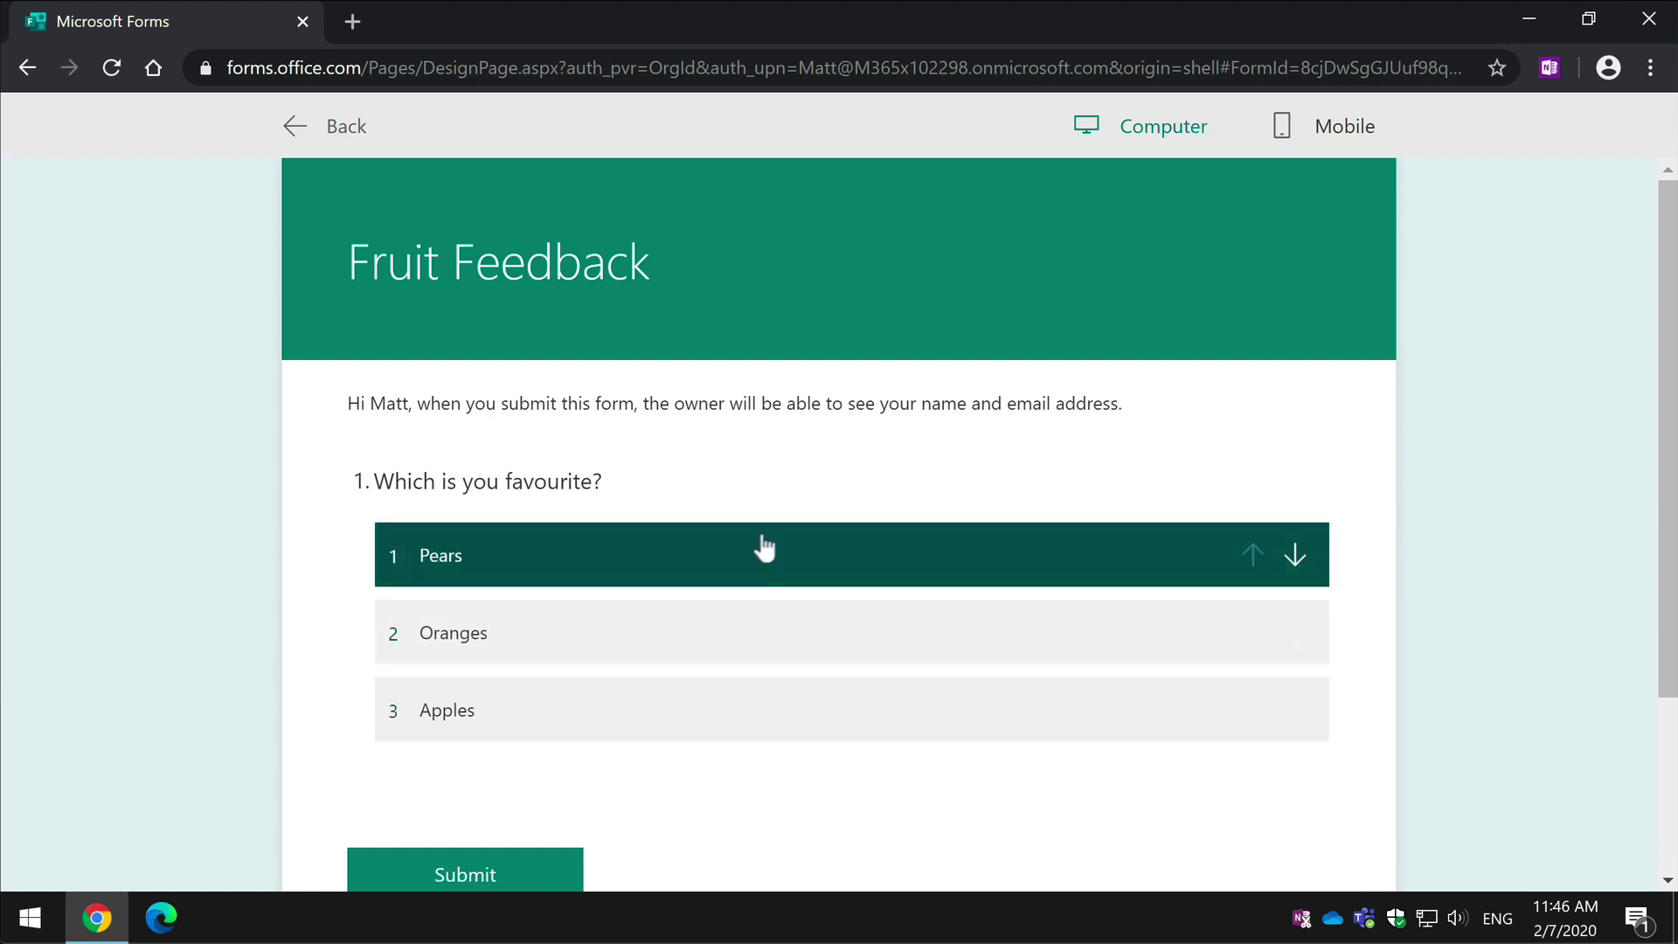
pyautogui.moveTo(852, 632)
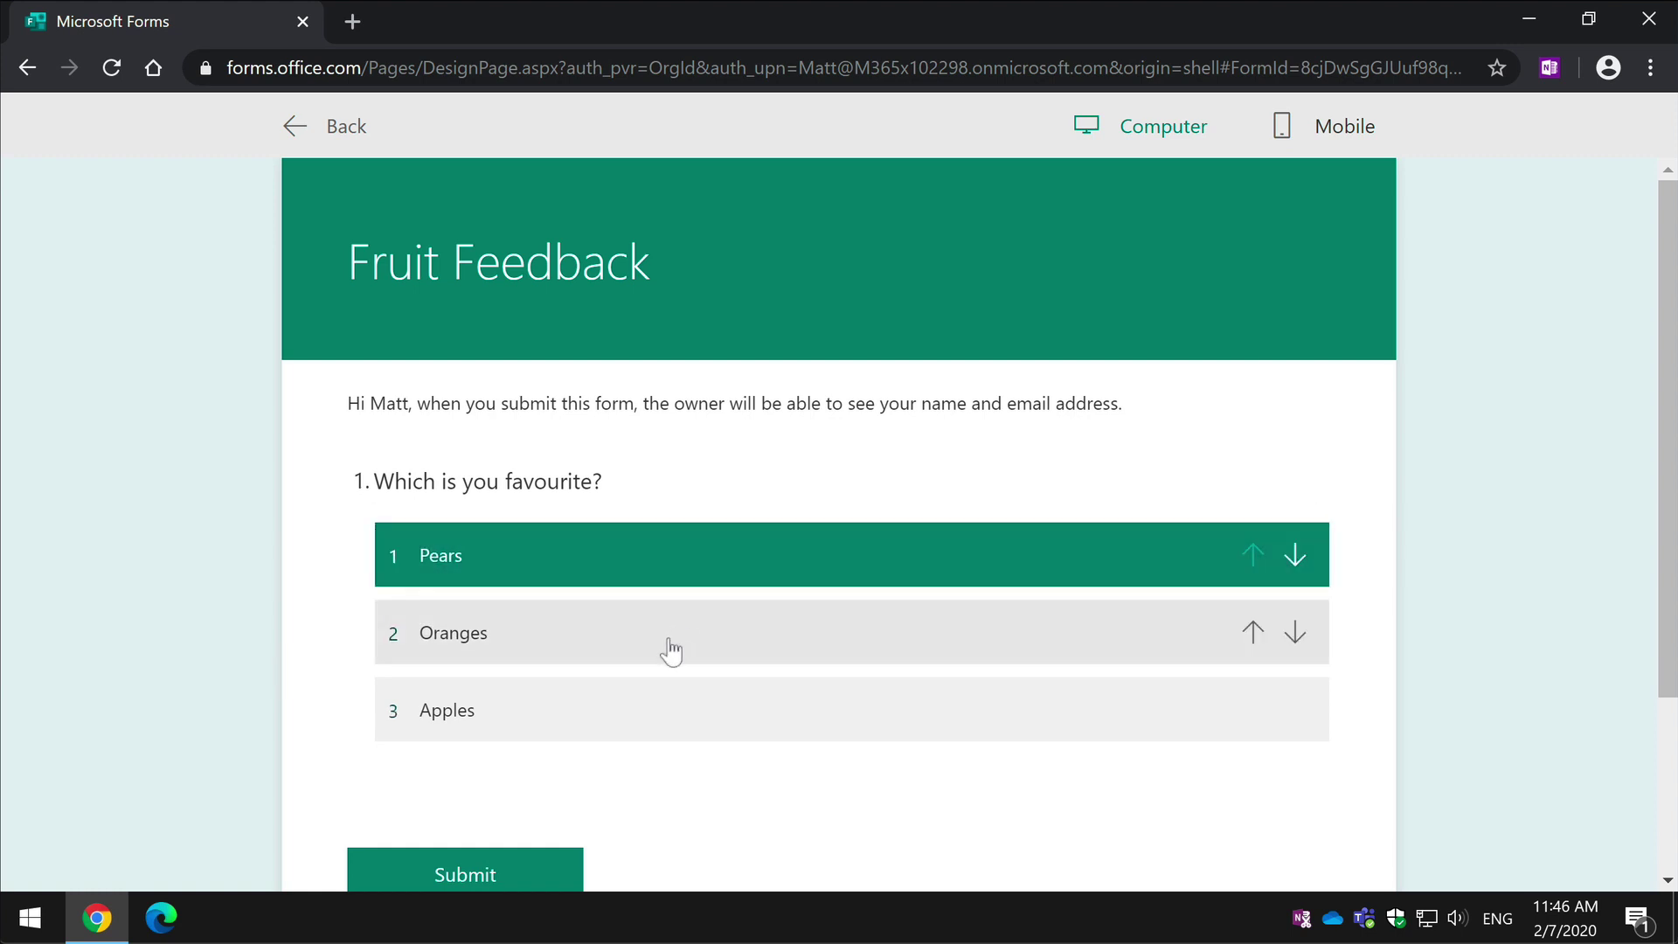
pyautogui.moveTo(678, 705); pyautogui.dragTo(705, 643)
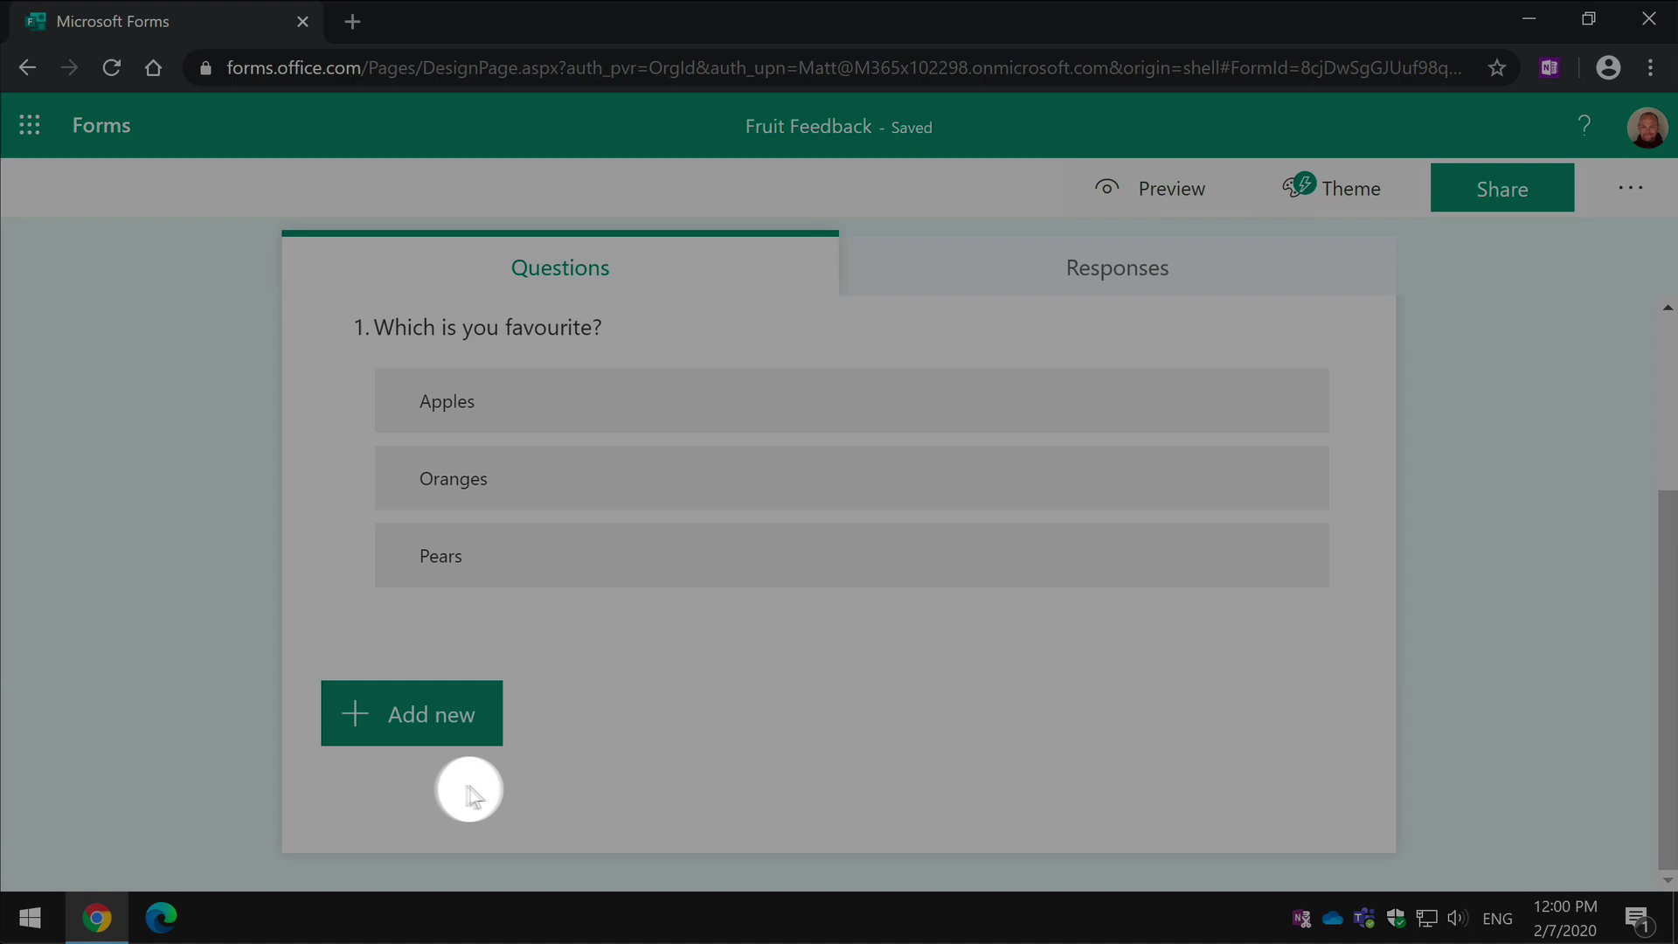
# Add a Likert question titled 'Which do you prefer?'.
pyautogui.click(443, 712)
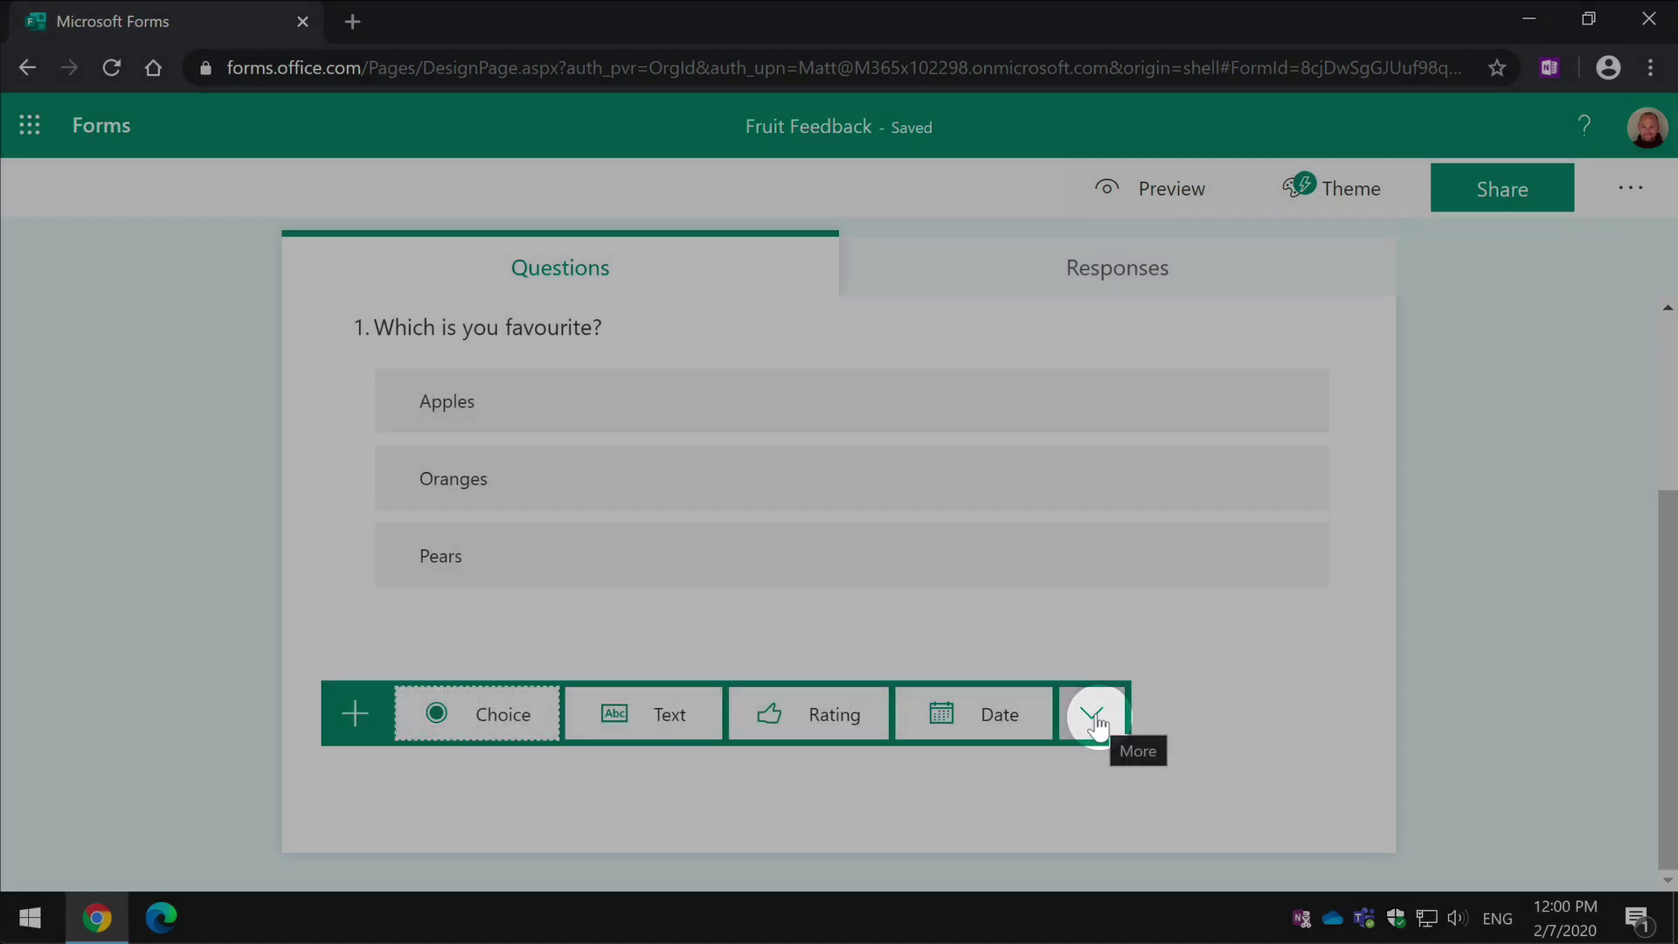
pyautogui.click(1096, 721)
pyautogui.moveTo(1209, 694)
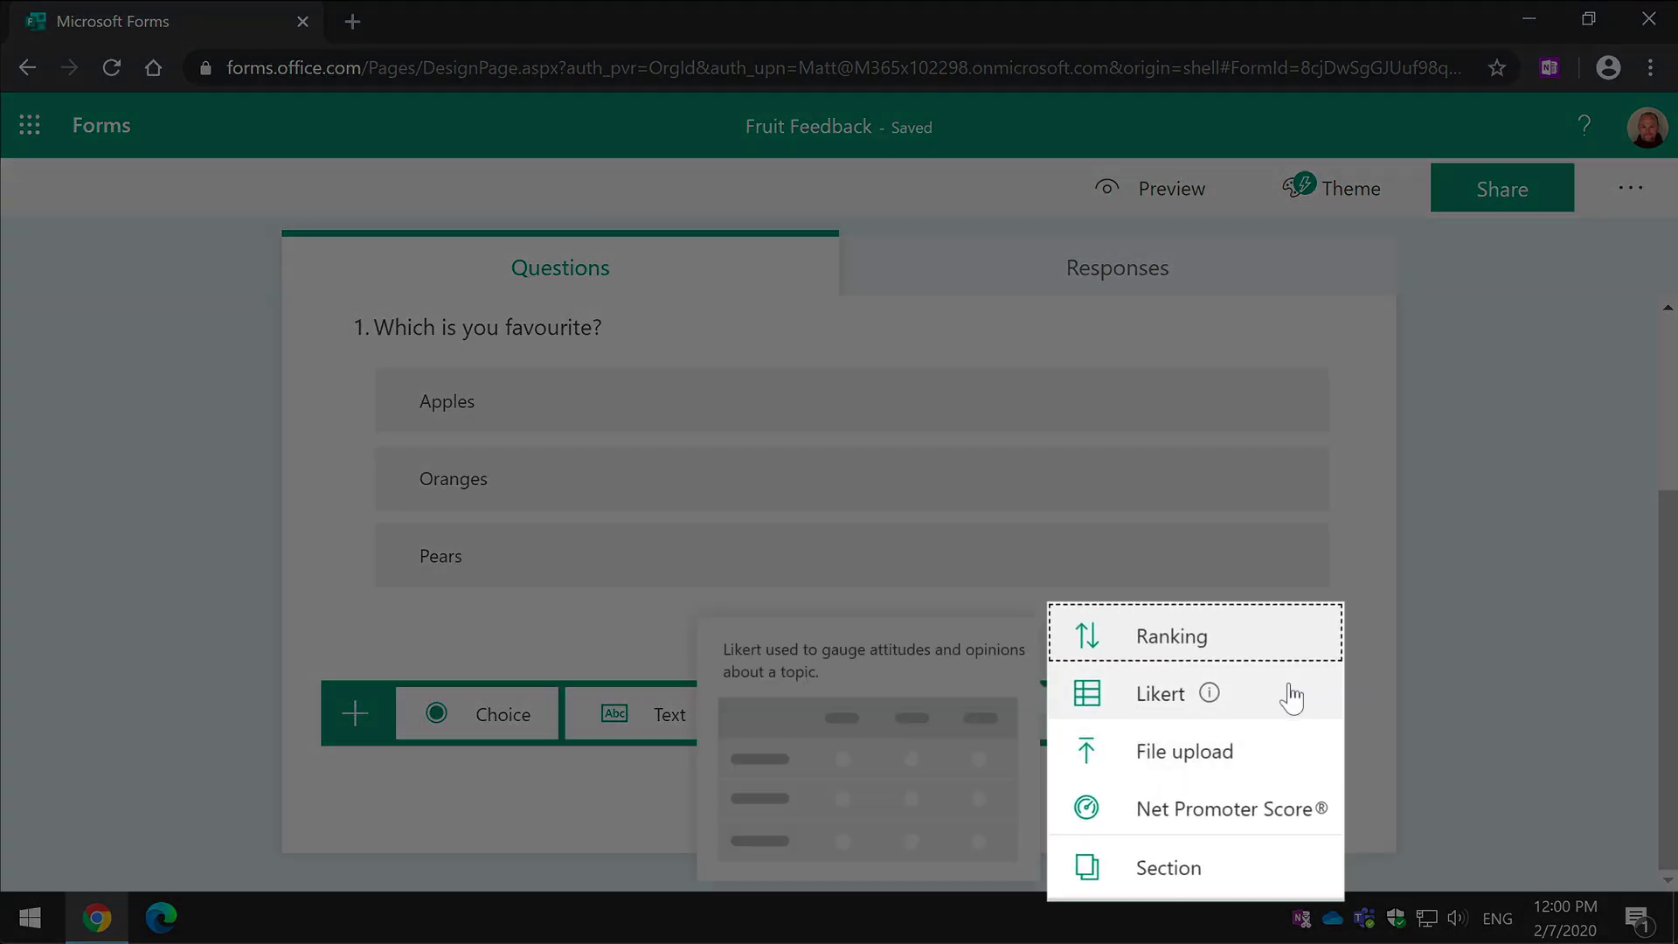
pyautogui.click(1163, 694)
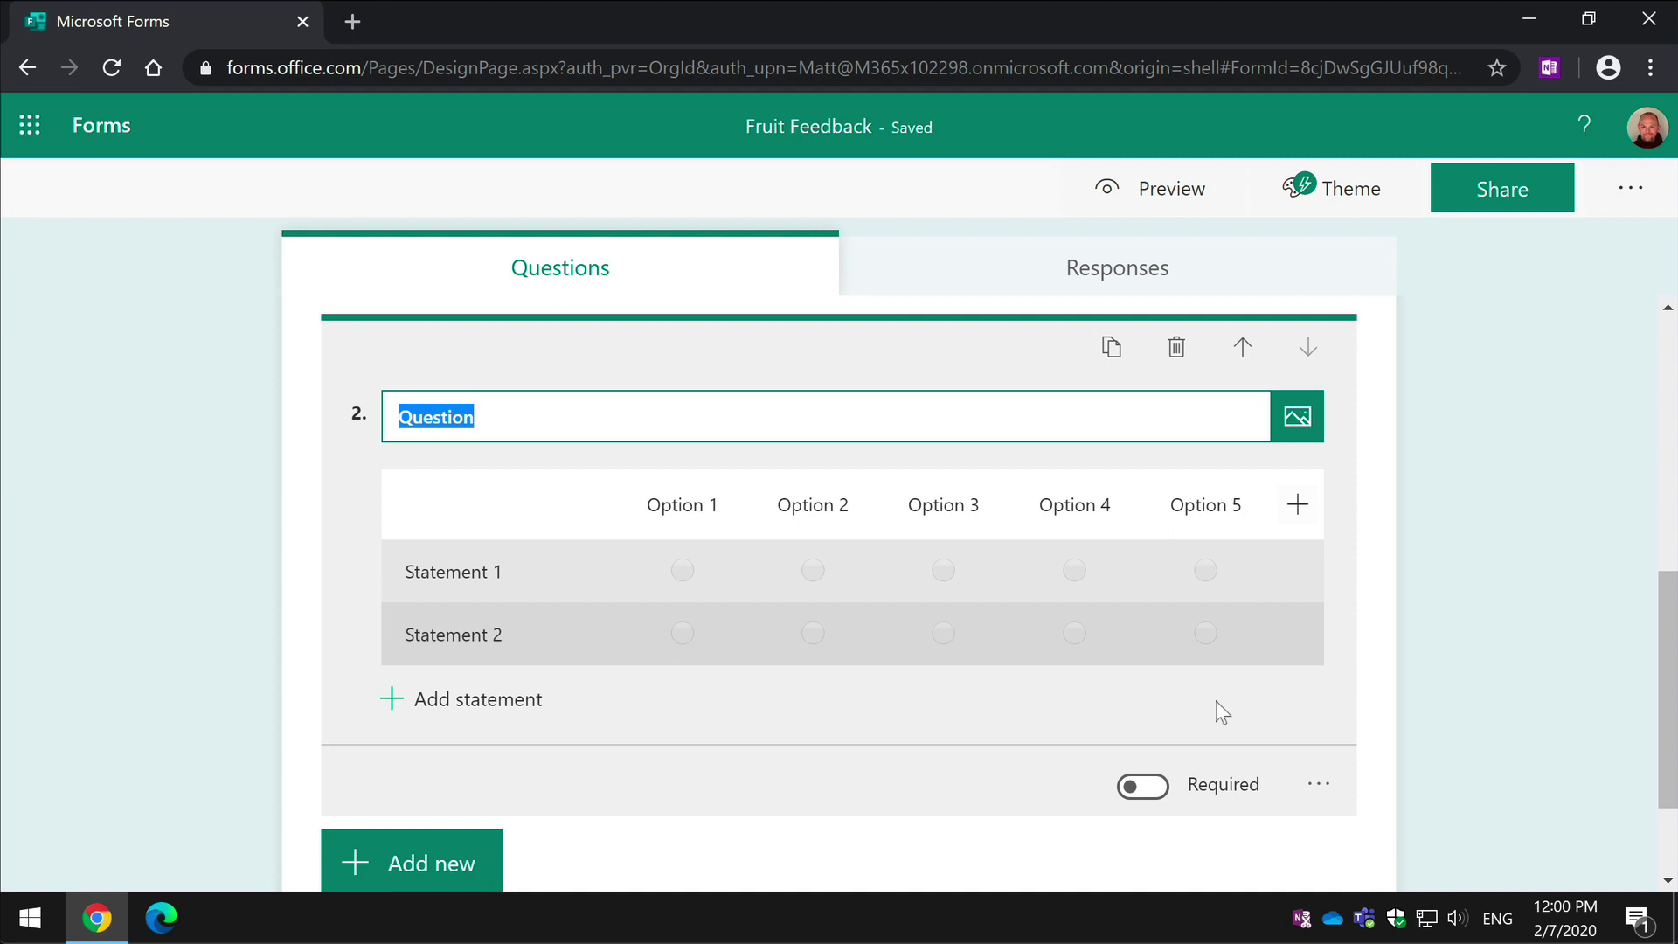
pyautogui.click(501, 413)
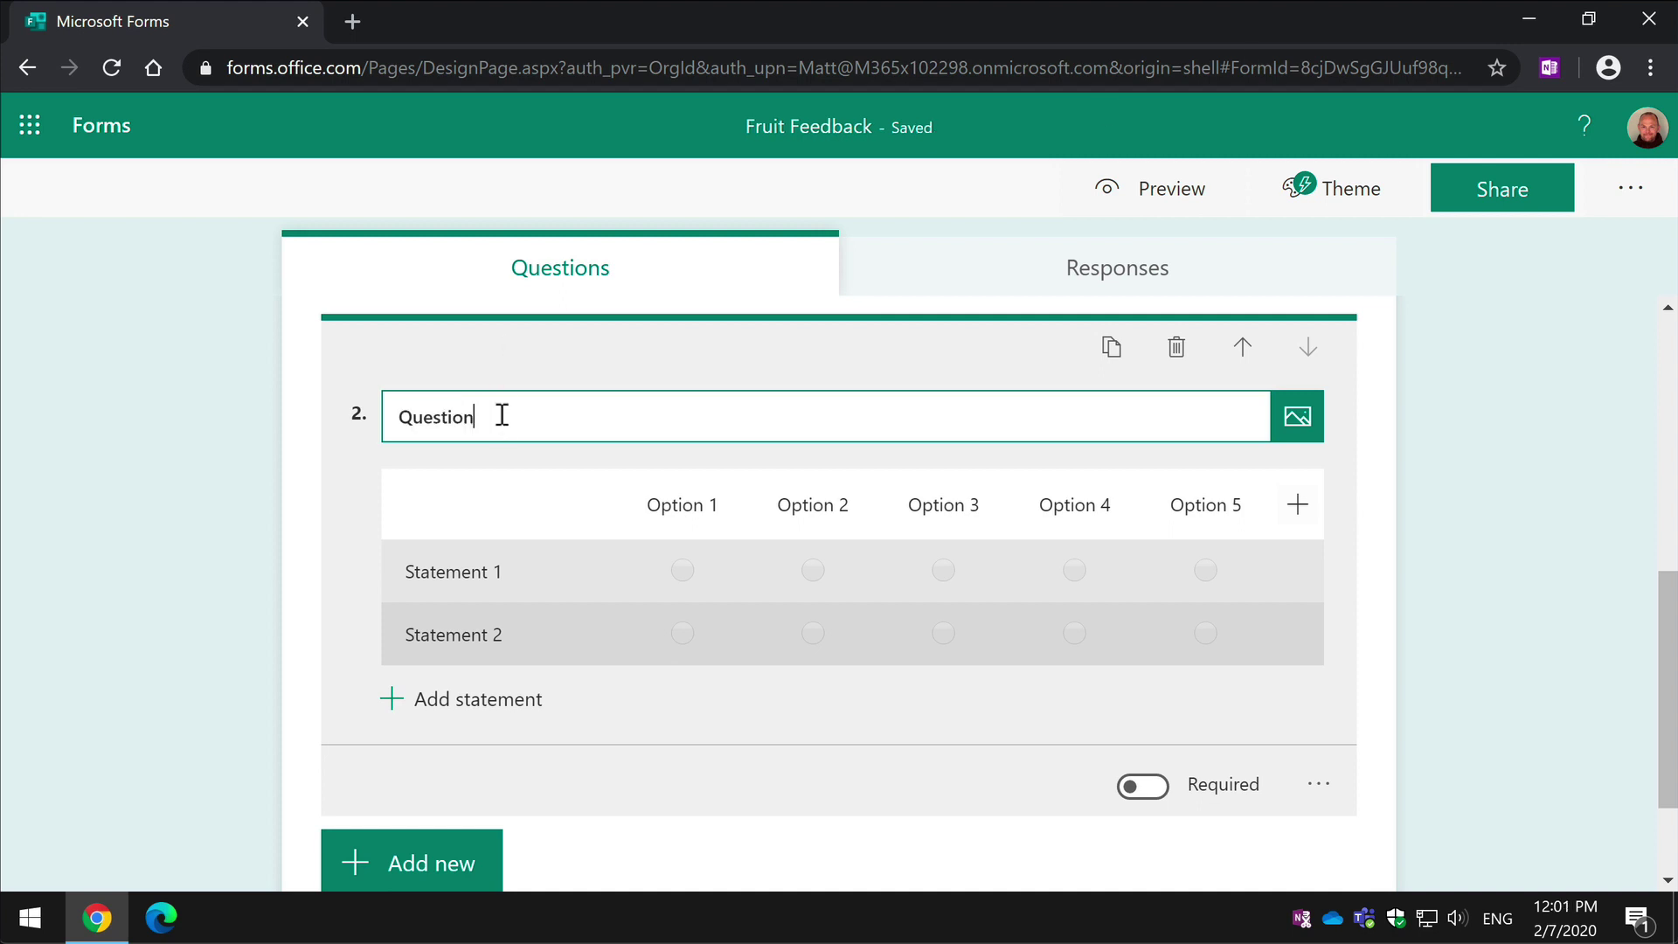
pyautogui.hotkey('ctrl', 'a')
pyautogui.press('BackSpace')
pyautogui.write('Which do you pr')
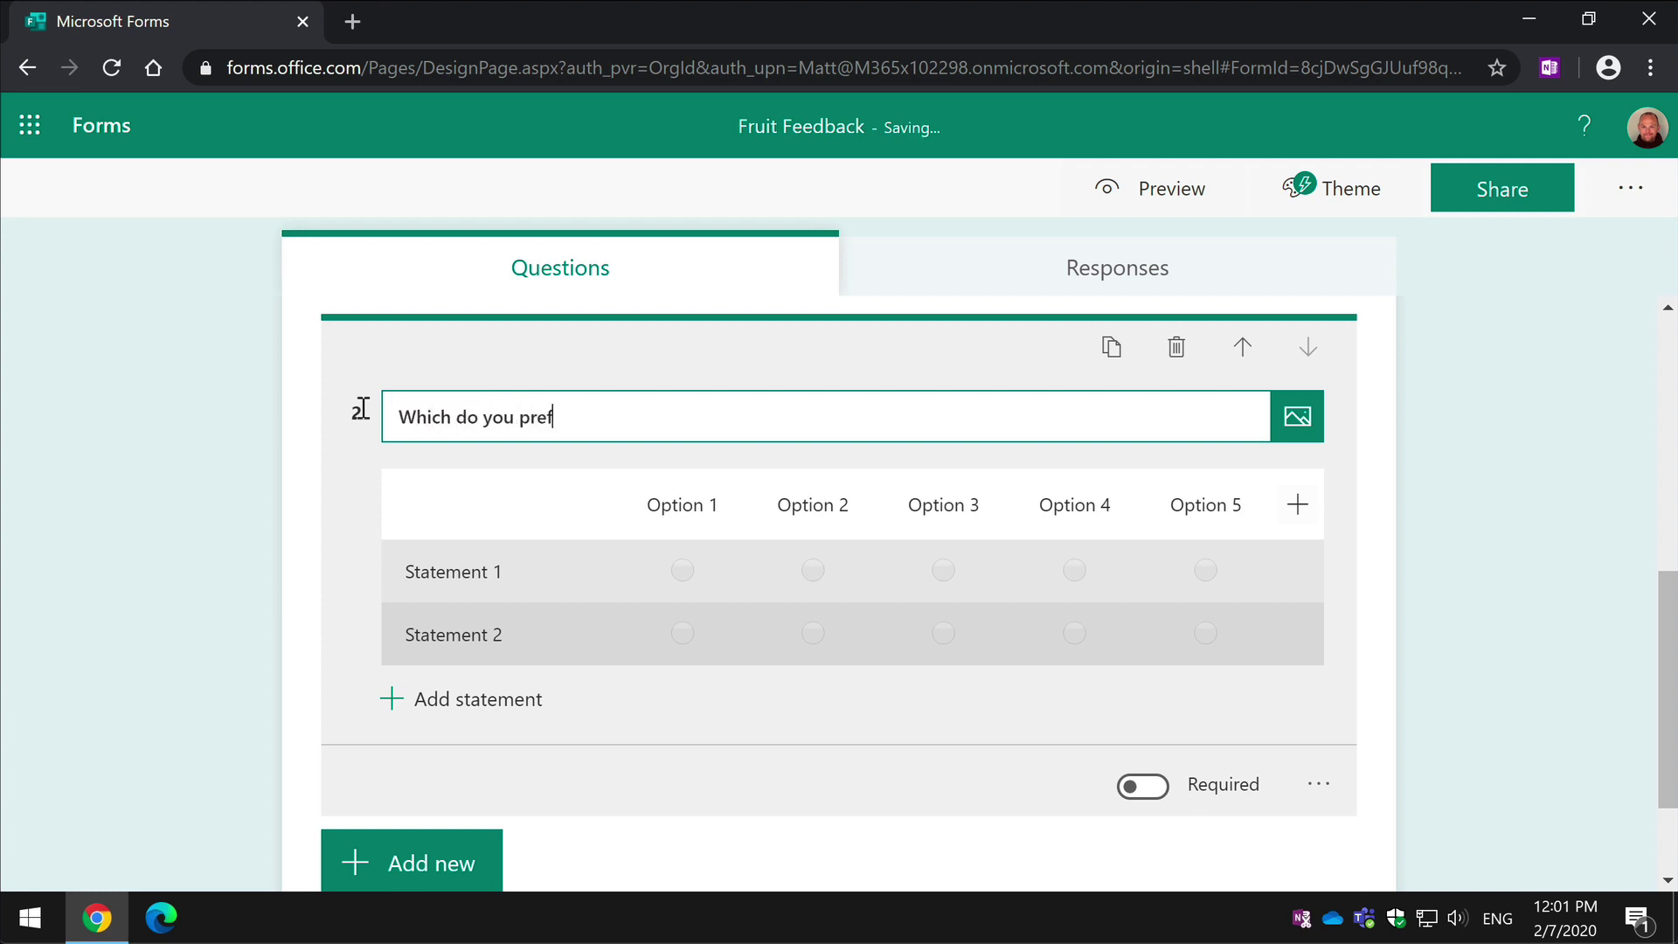
pyautogui.write('efer?')
# Set the two statements to 'I like Apples' and 'I like Oranges'.
pyautogui.click(450, 570)
pyautogui.write('I like Apples')
pyautogui.click(486, 638)
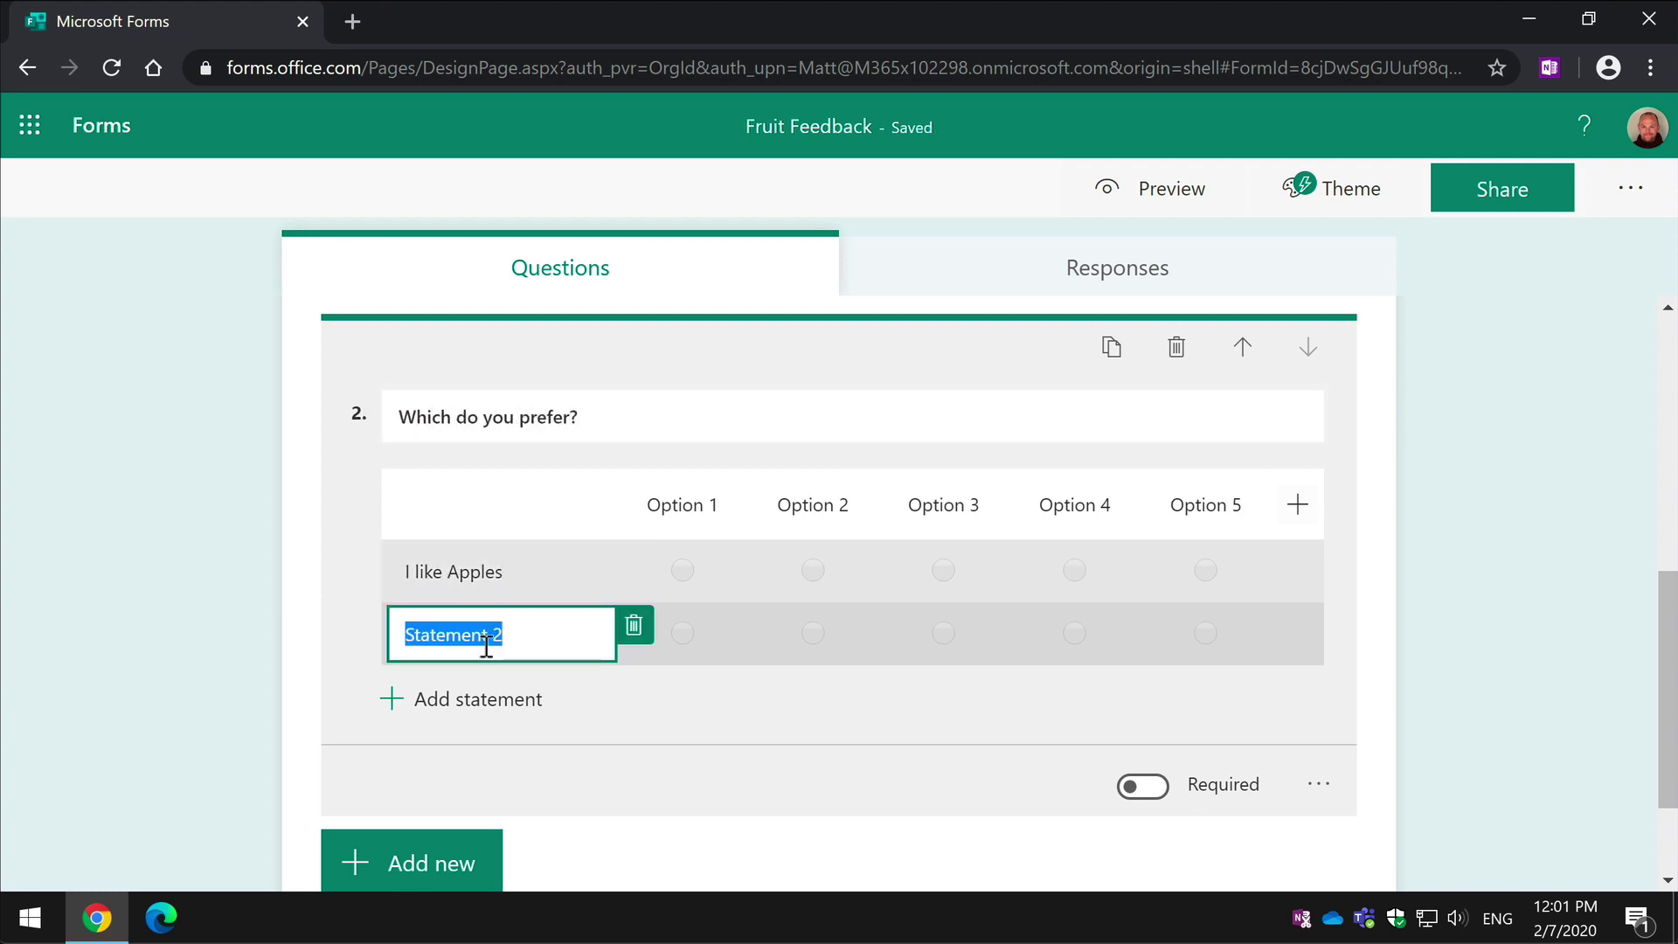
pyautogui.write('I like Oranges')
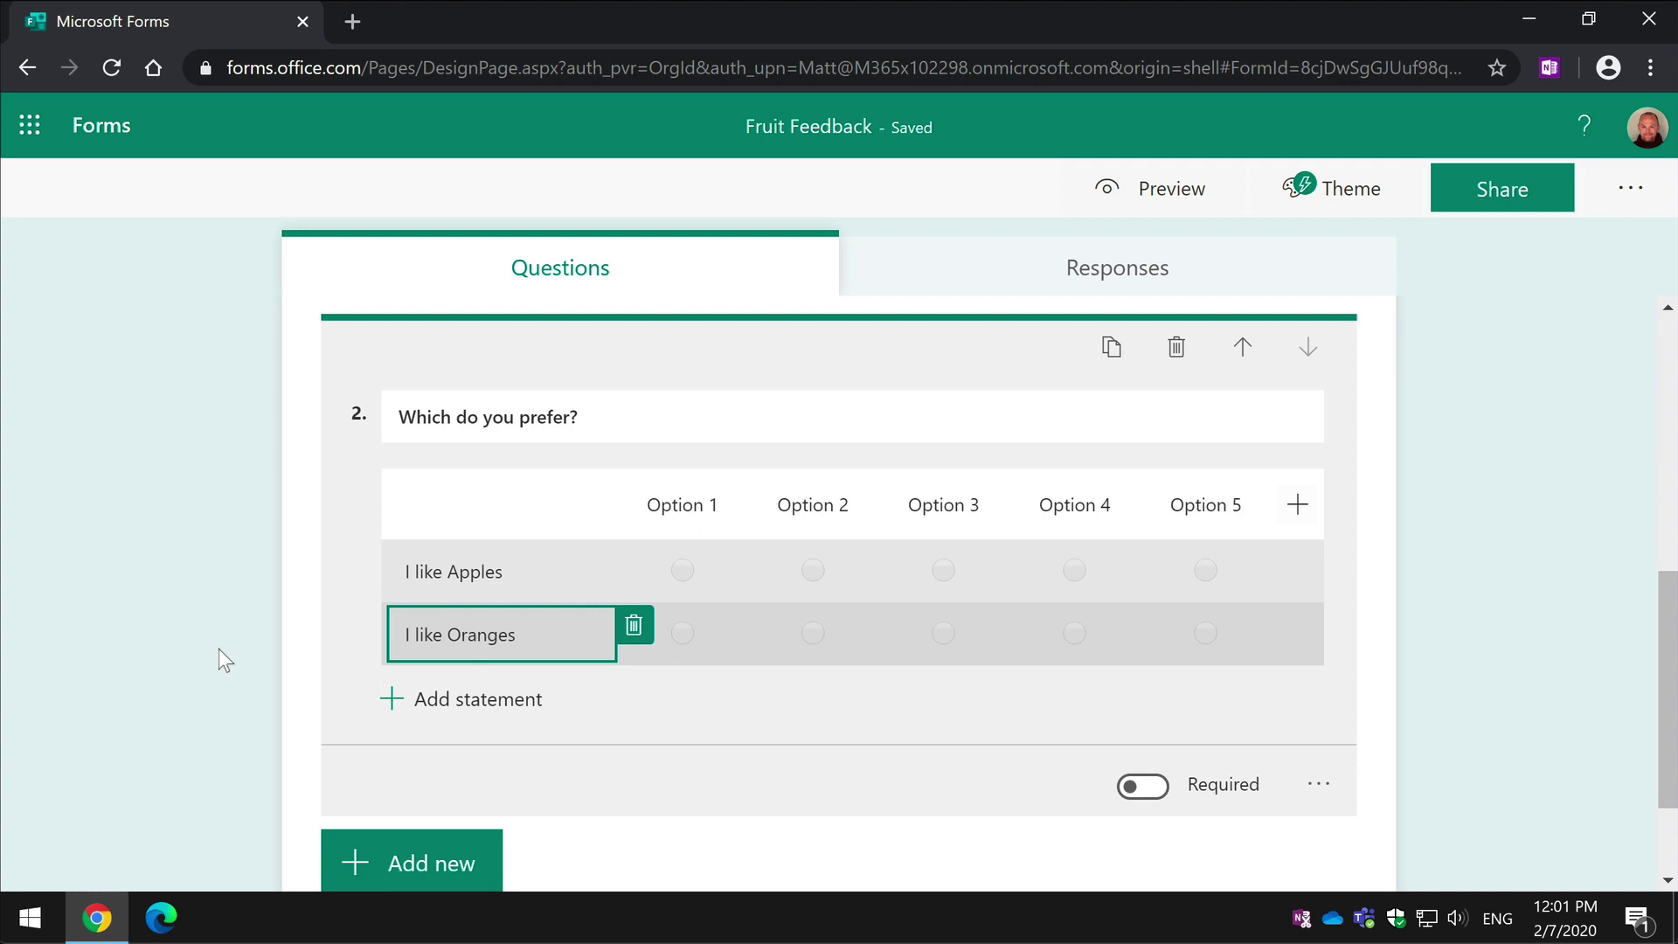
pyautogui.click(280, 638)
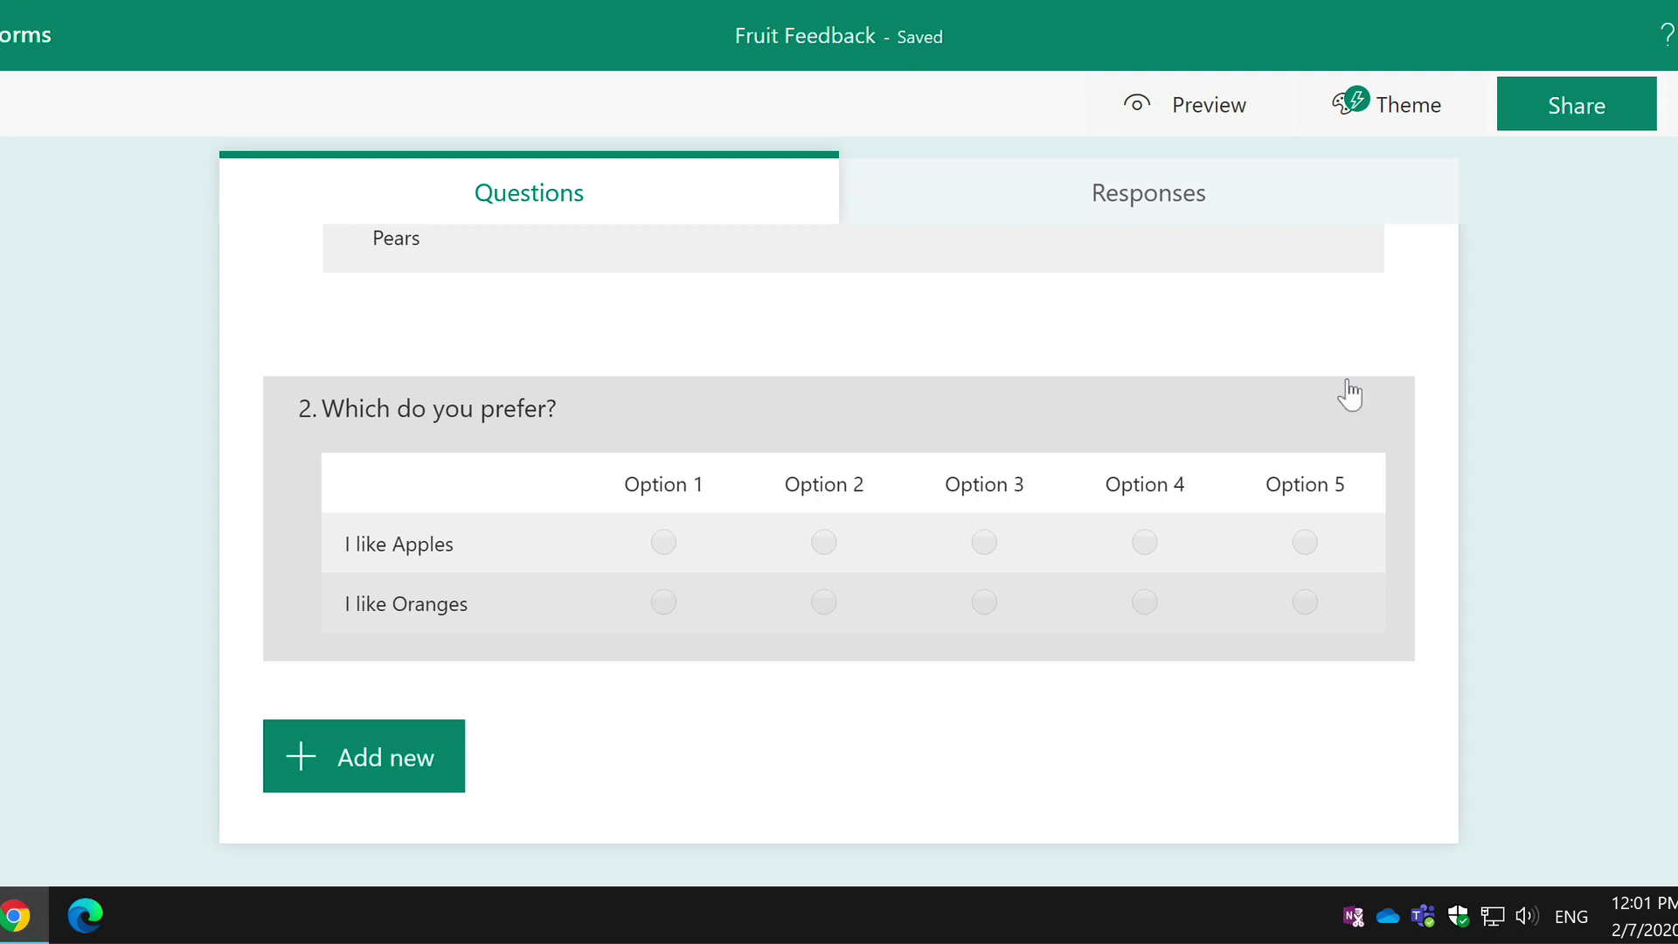
# Delete the Option 5 and Option 4 columns from question 2's scale.
pyautogui.click(1401, 432)
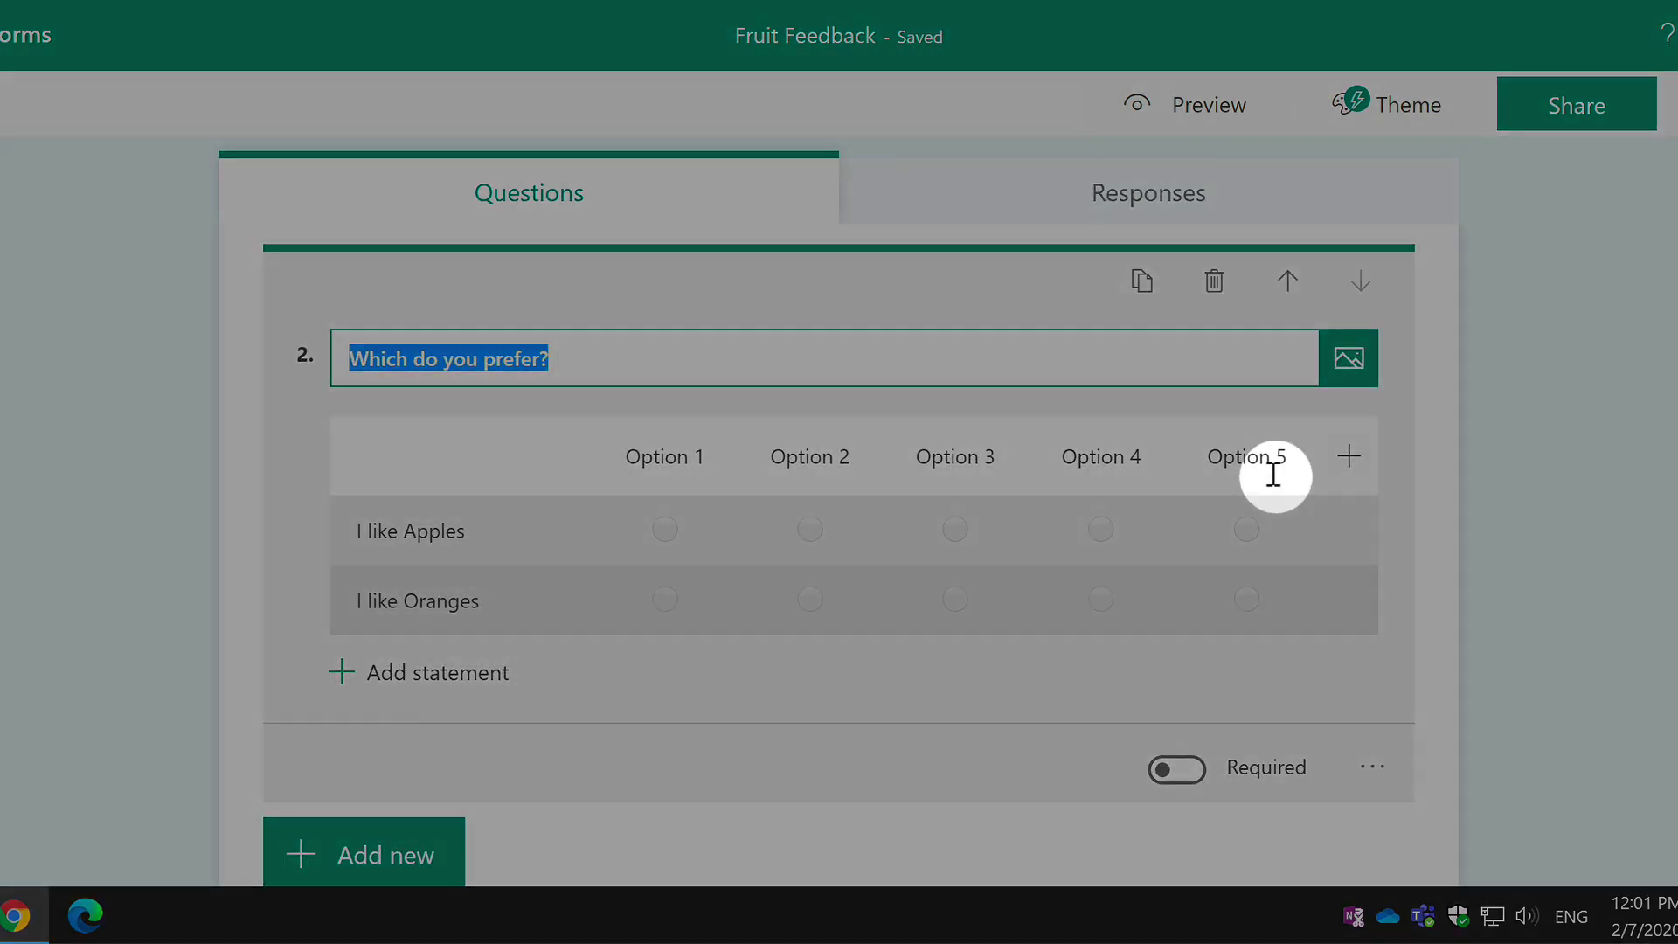
pyautogui.click(1232, 468)
pyautogui.click(1322, 454)
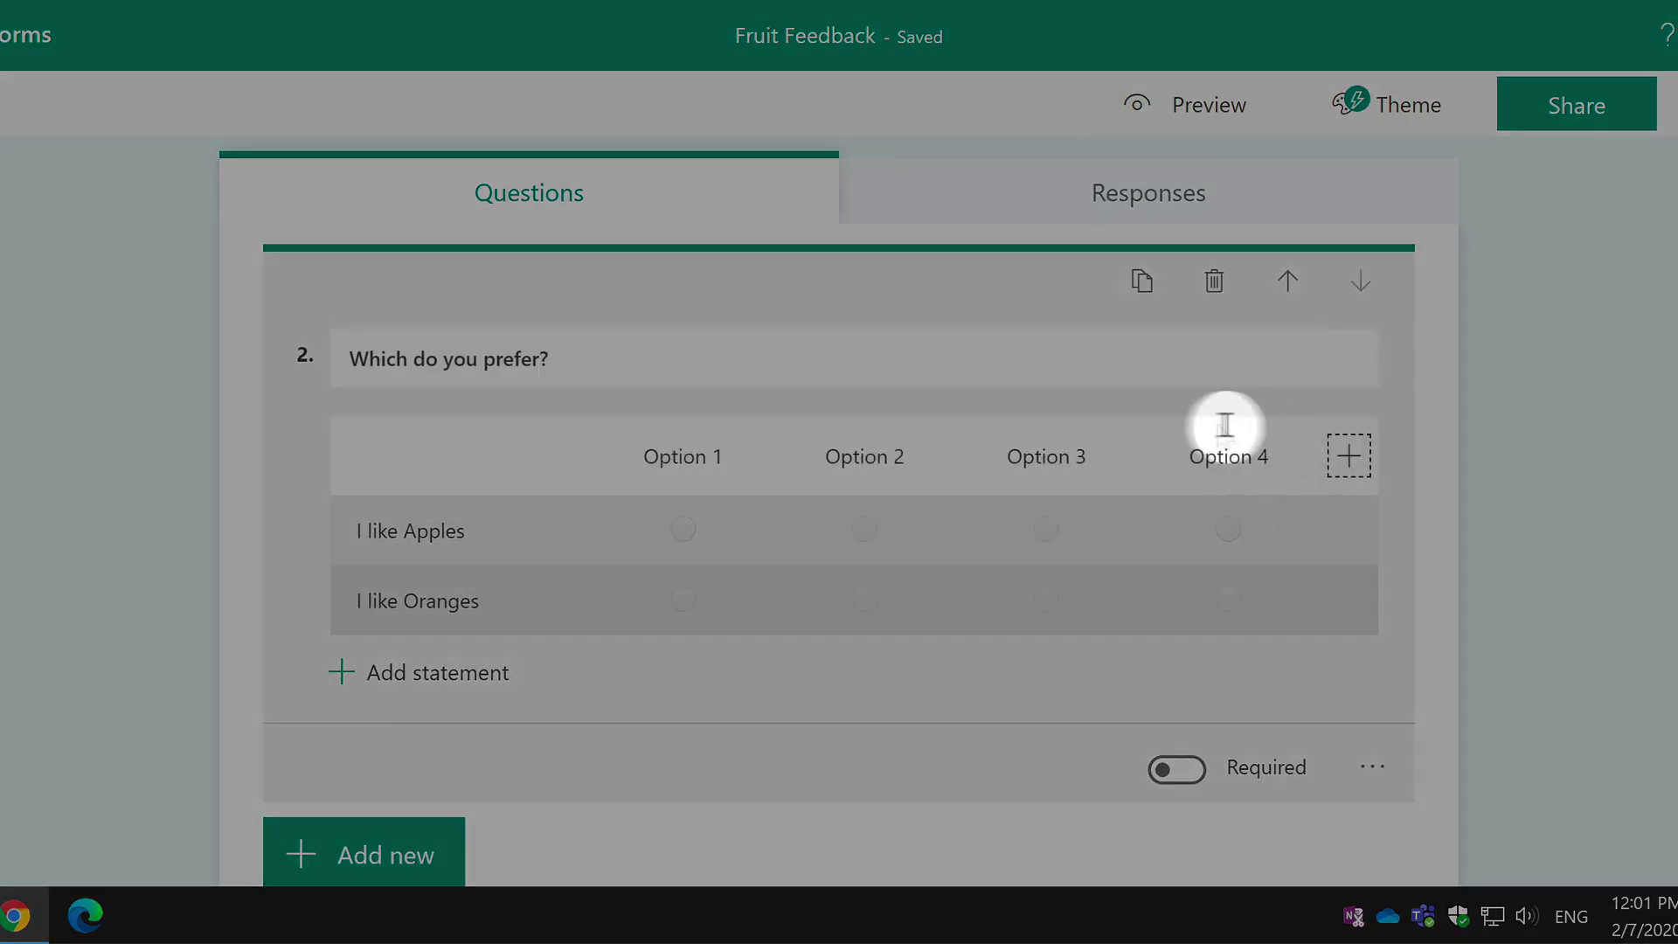
pyautogui.click(1274, 458)
# Rename the remaining scale columns True, Neutral and False.
pyautogui.click(710, 462)
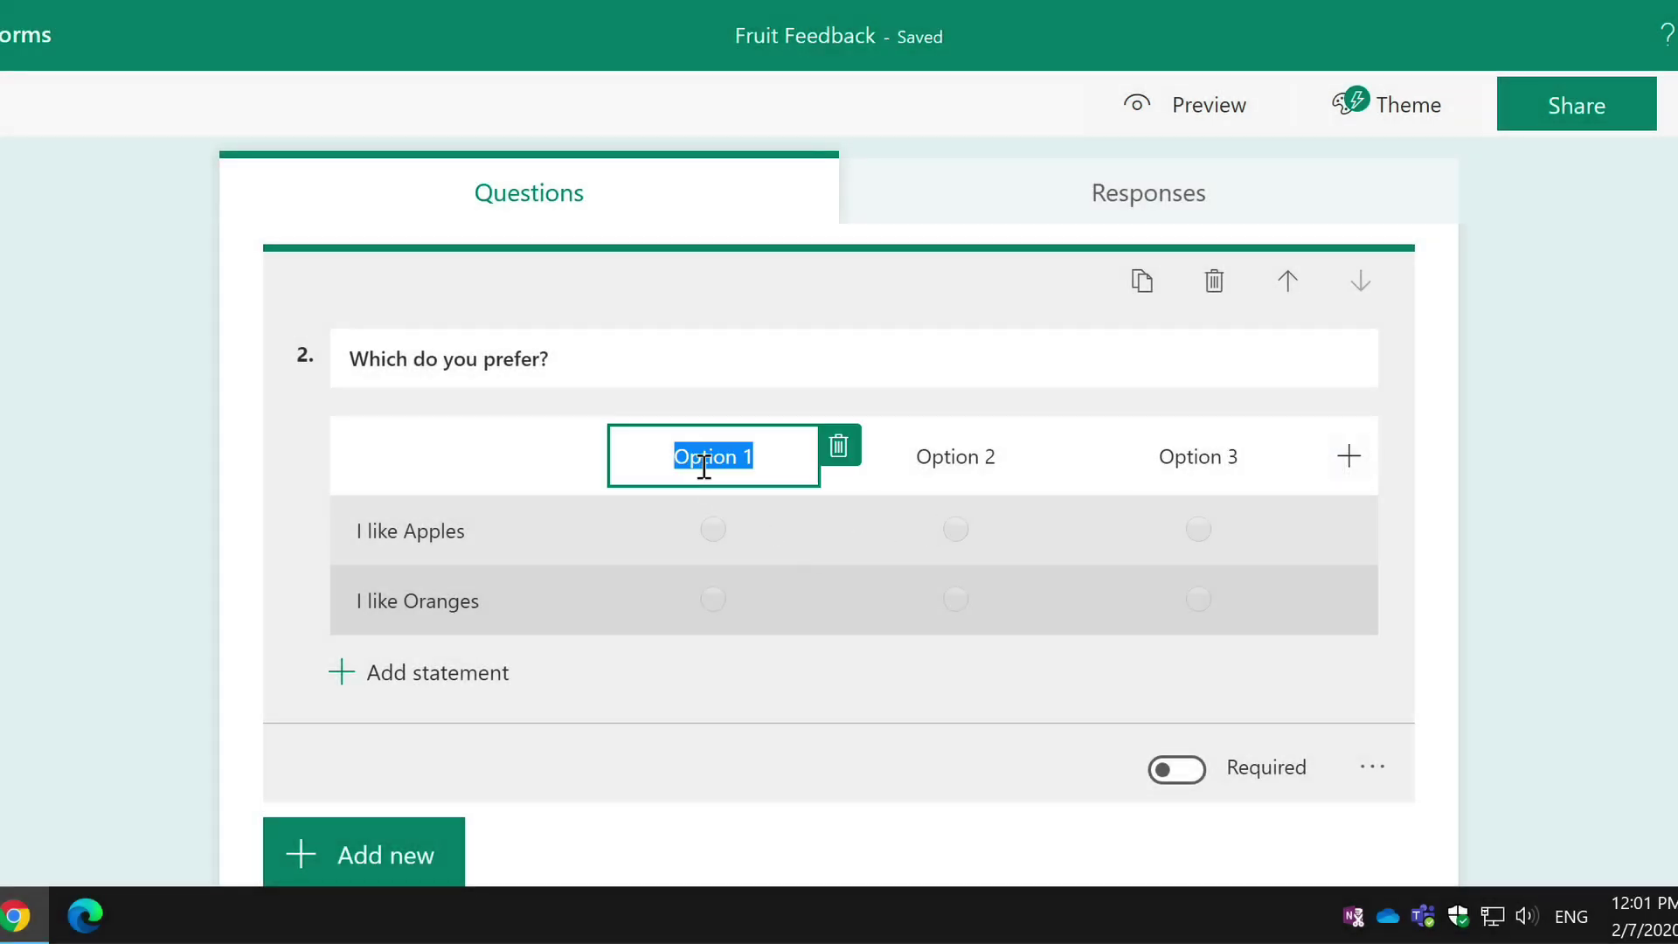
pyautogui.write('True')
pyautogui.click(953, 457)
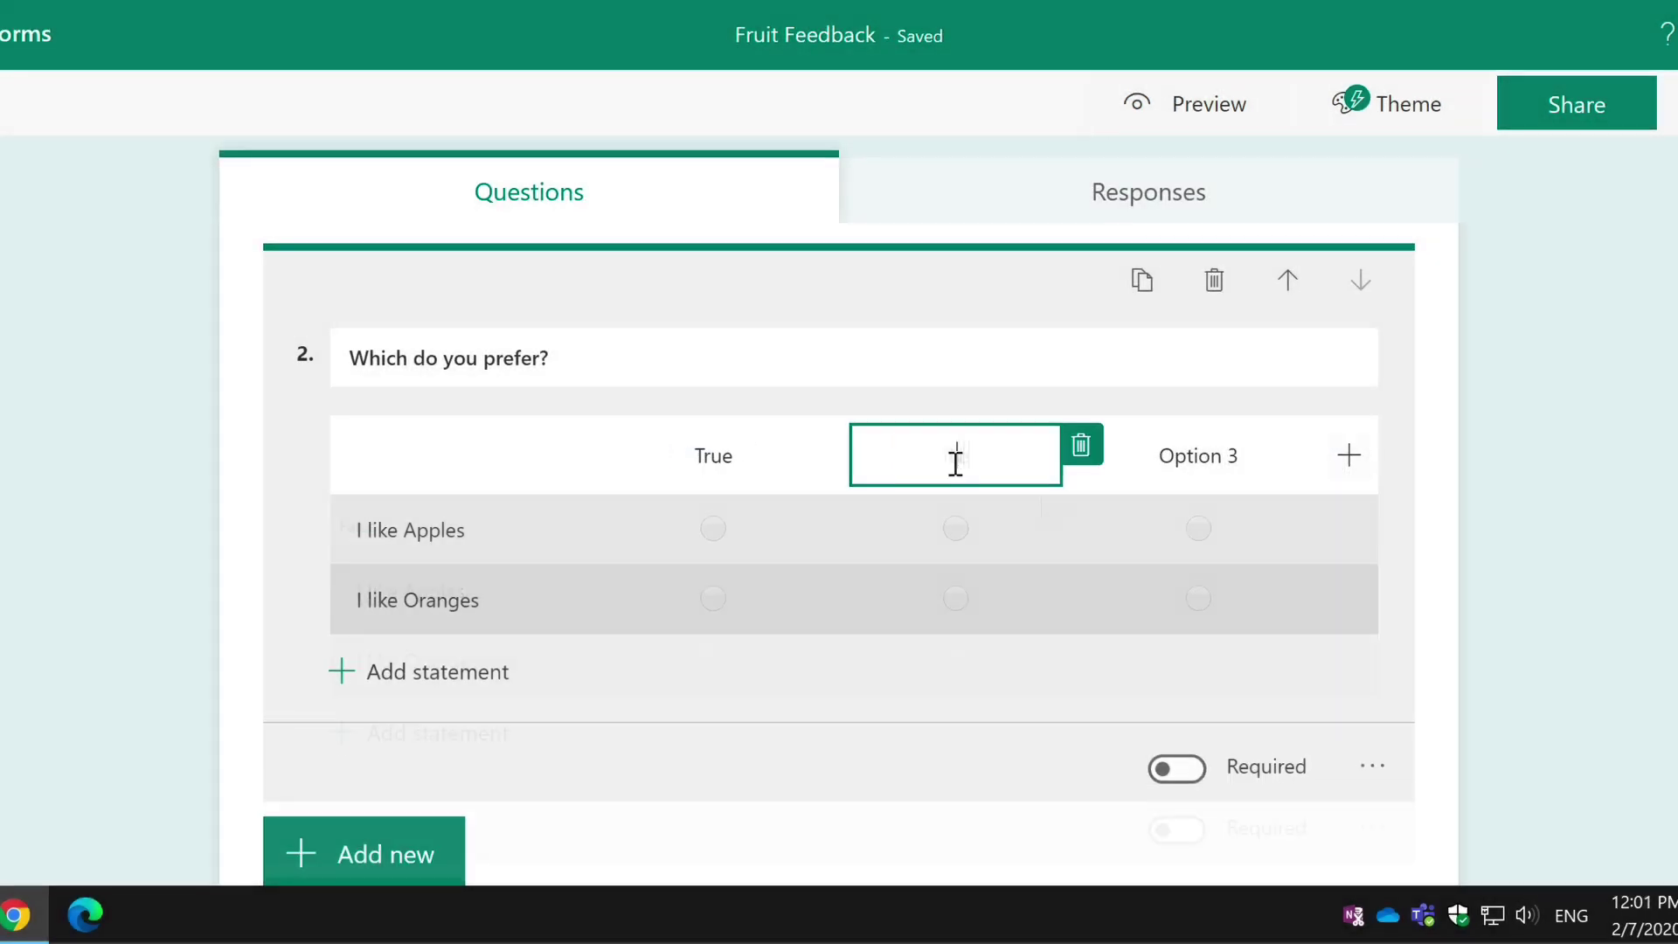
pyautogui.write('Neutral')
pyautogui.scroll(-2, 1046, 506)
pyautogui.click(1194, 313)
pyautogui.write('False')
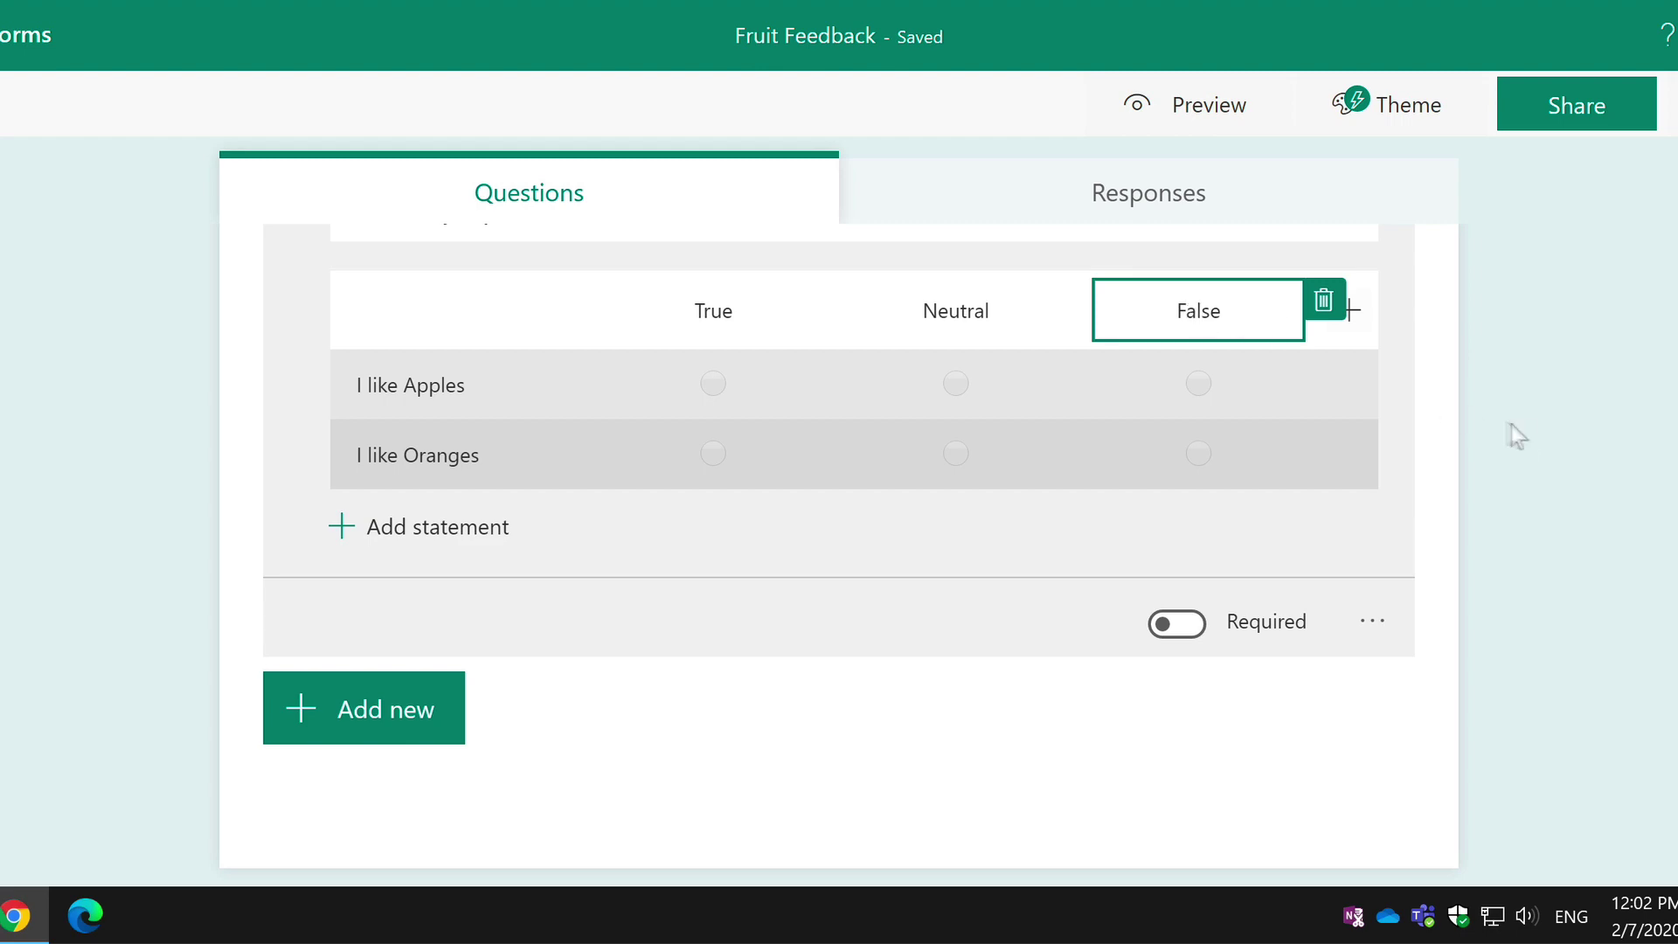
pyautogui.click(1515, 435)
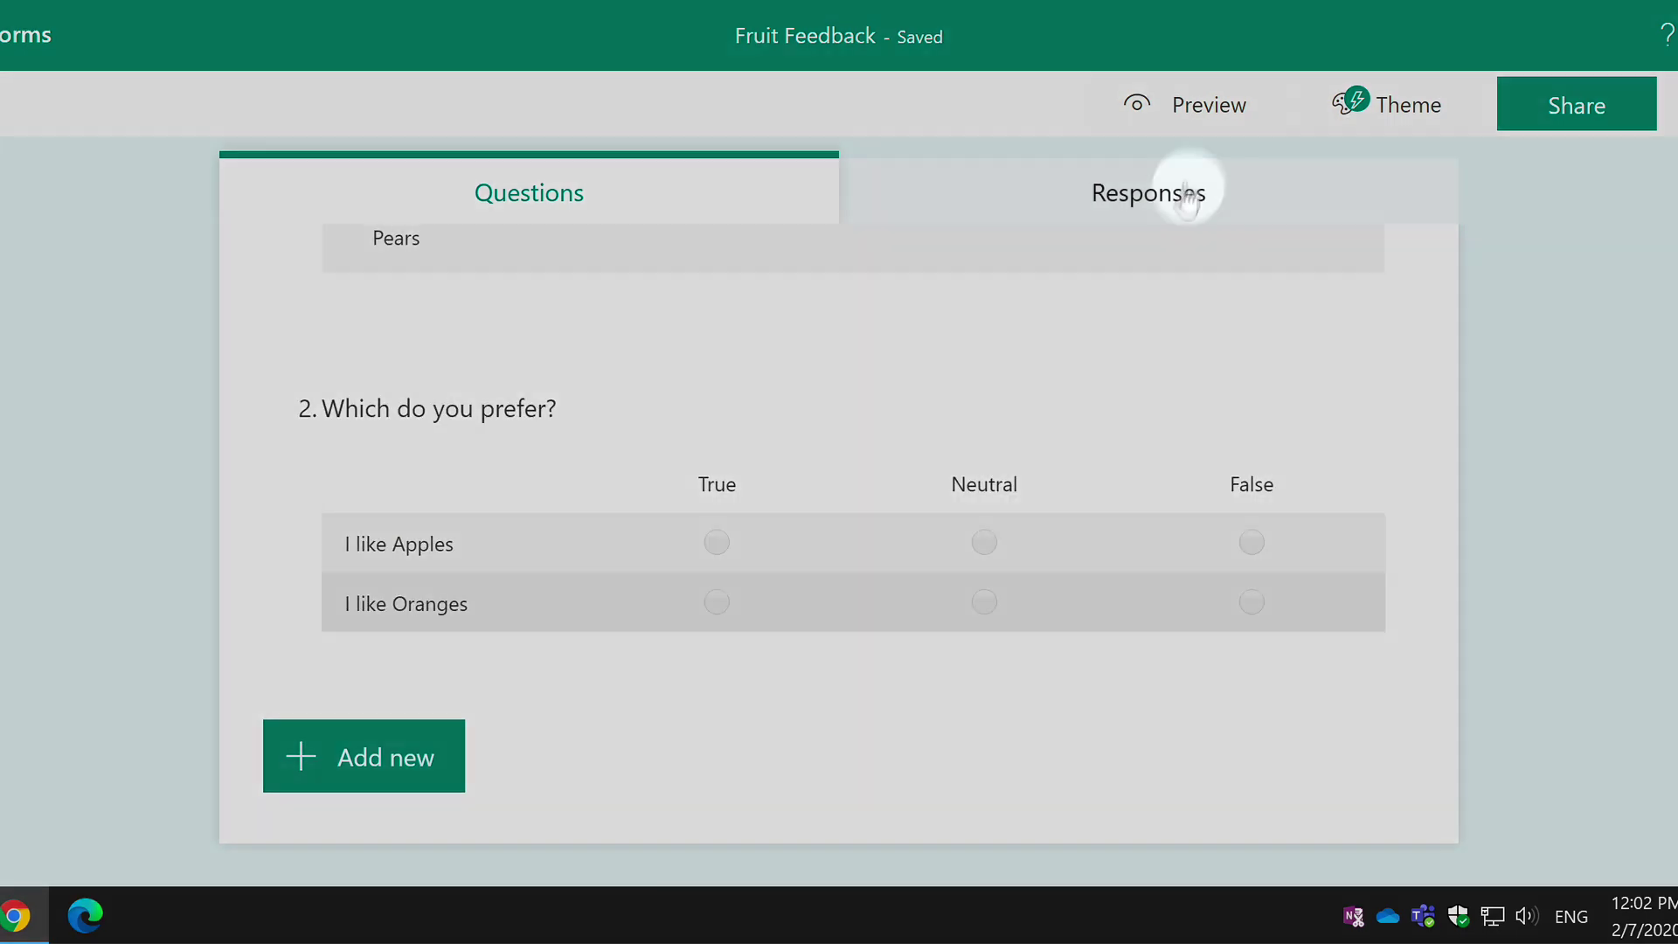
pyautogui.click(1178, 90)
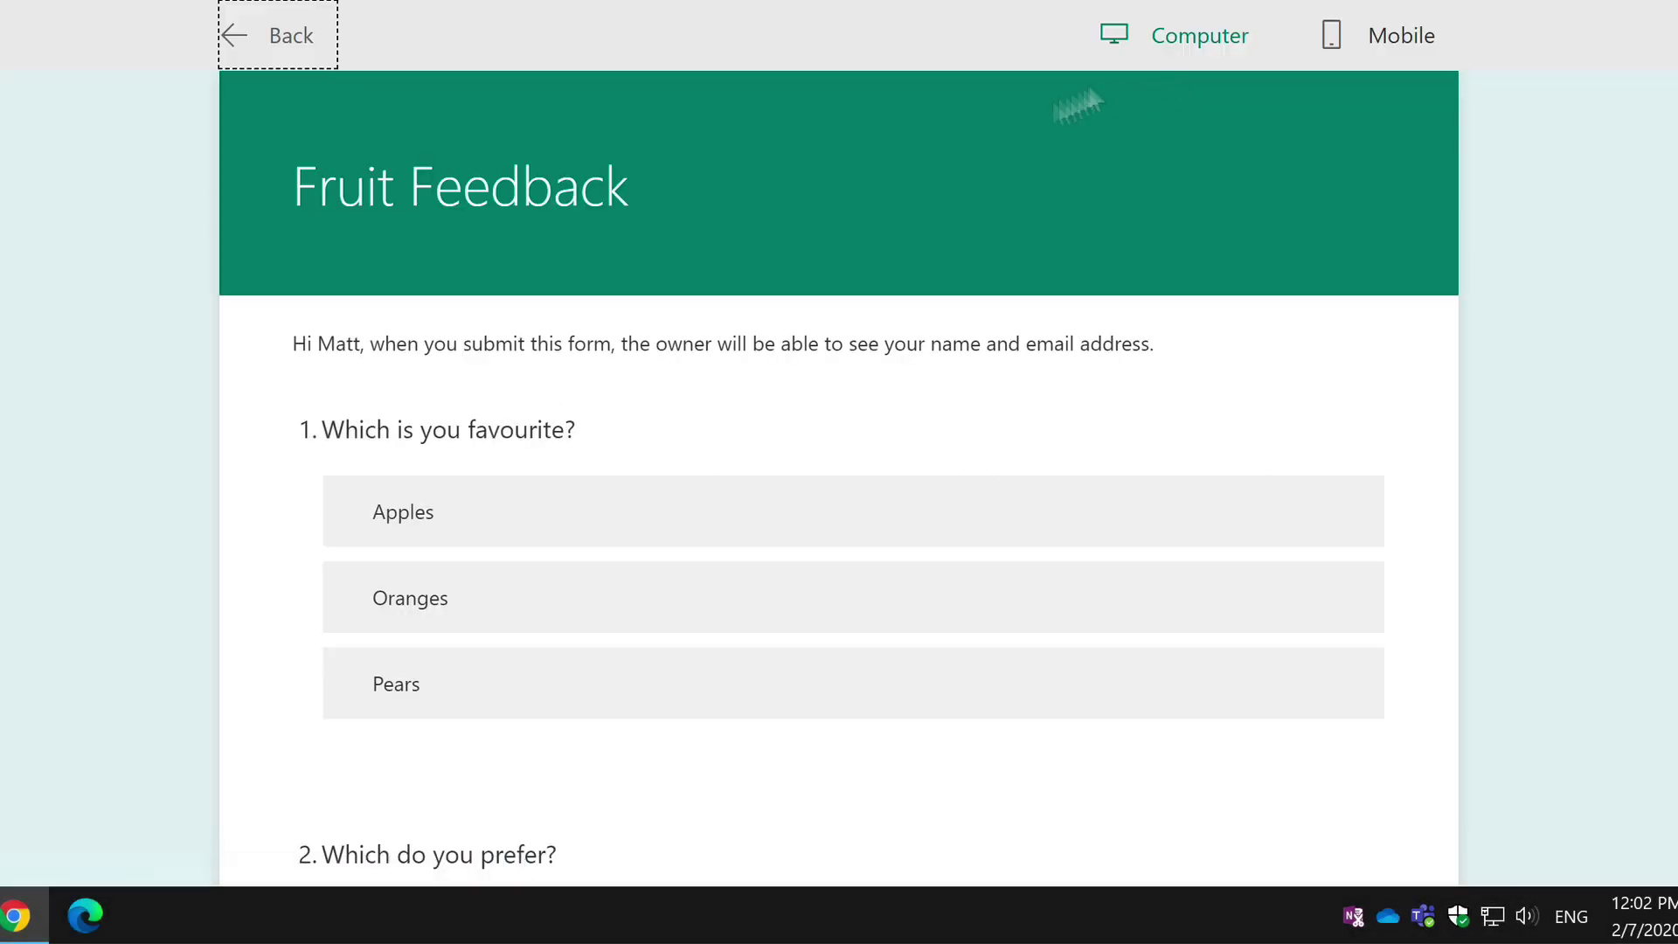
pyautogui.scroll(-3, 994, 194)
pyautogui.scroll(-4, 1008, 192)
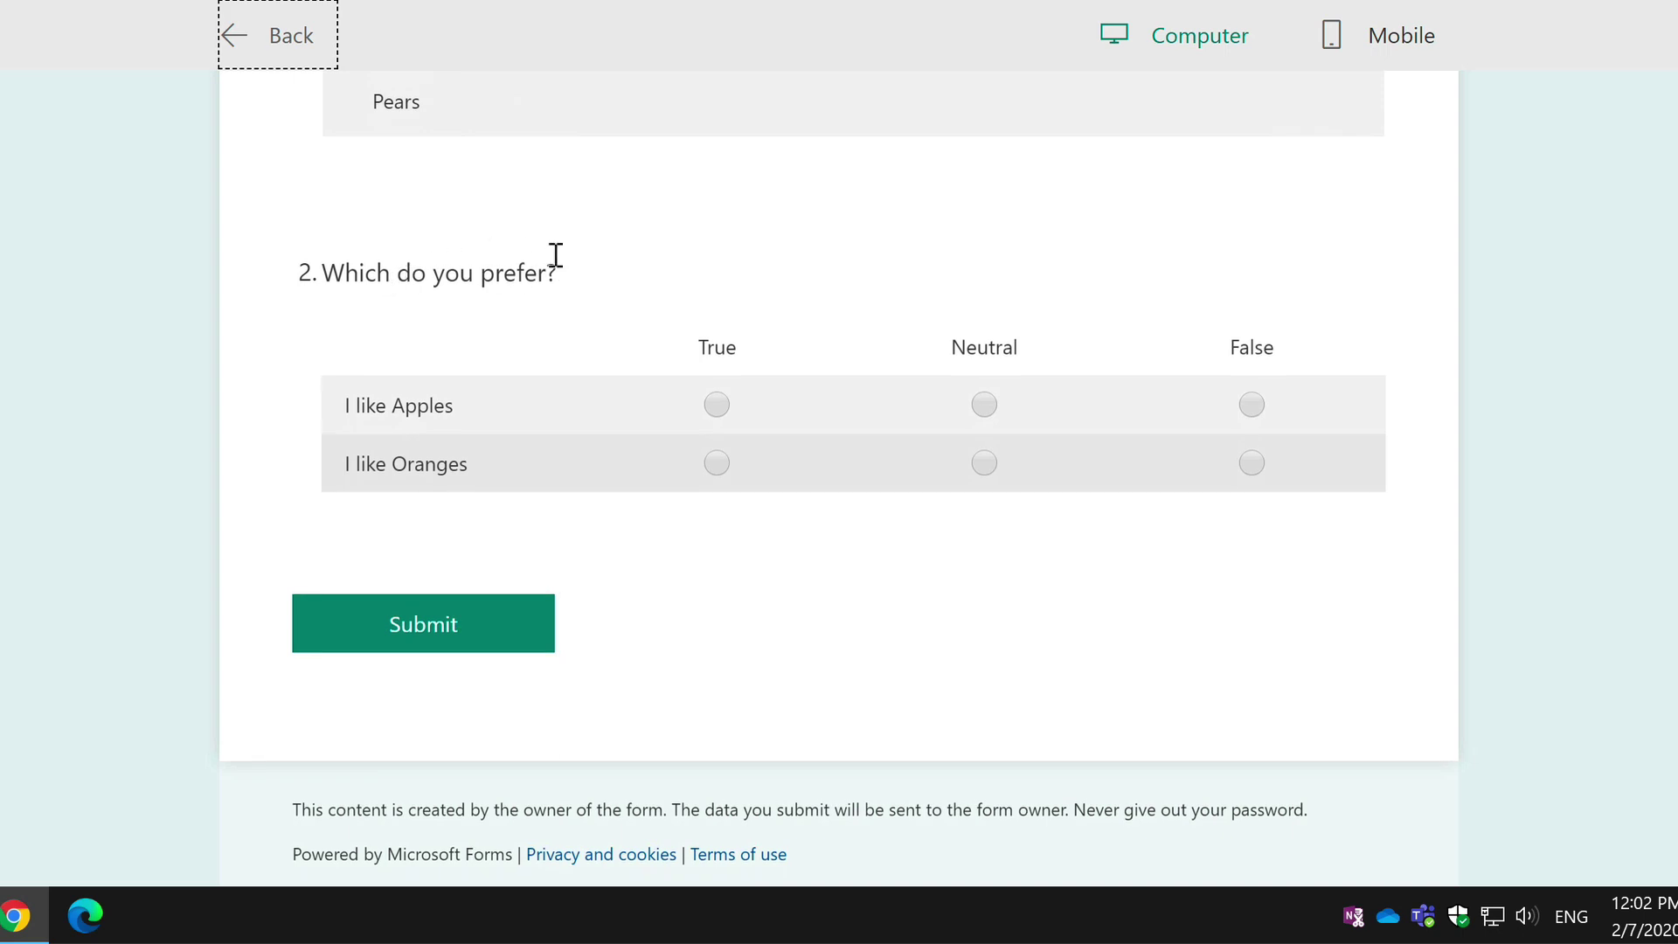
pyautogui.click(717, 404)
pyautogui.click(985, 467)
# Close the preview and add a Net Promoter Score question.
pyautogui.press('Escape')
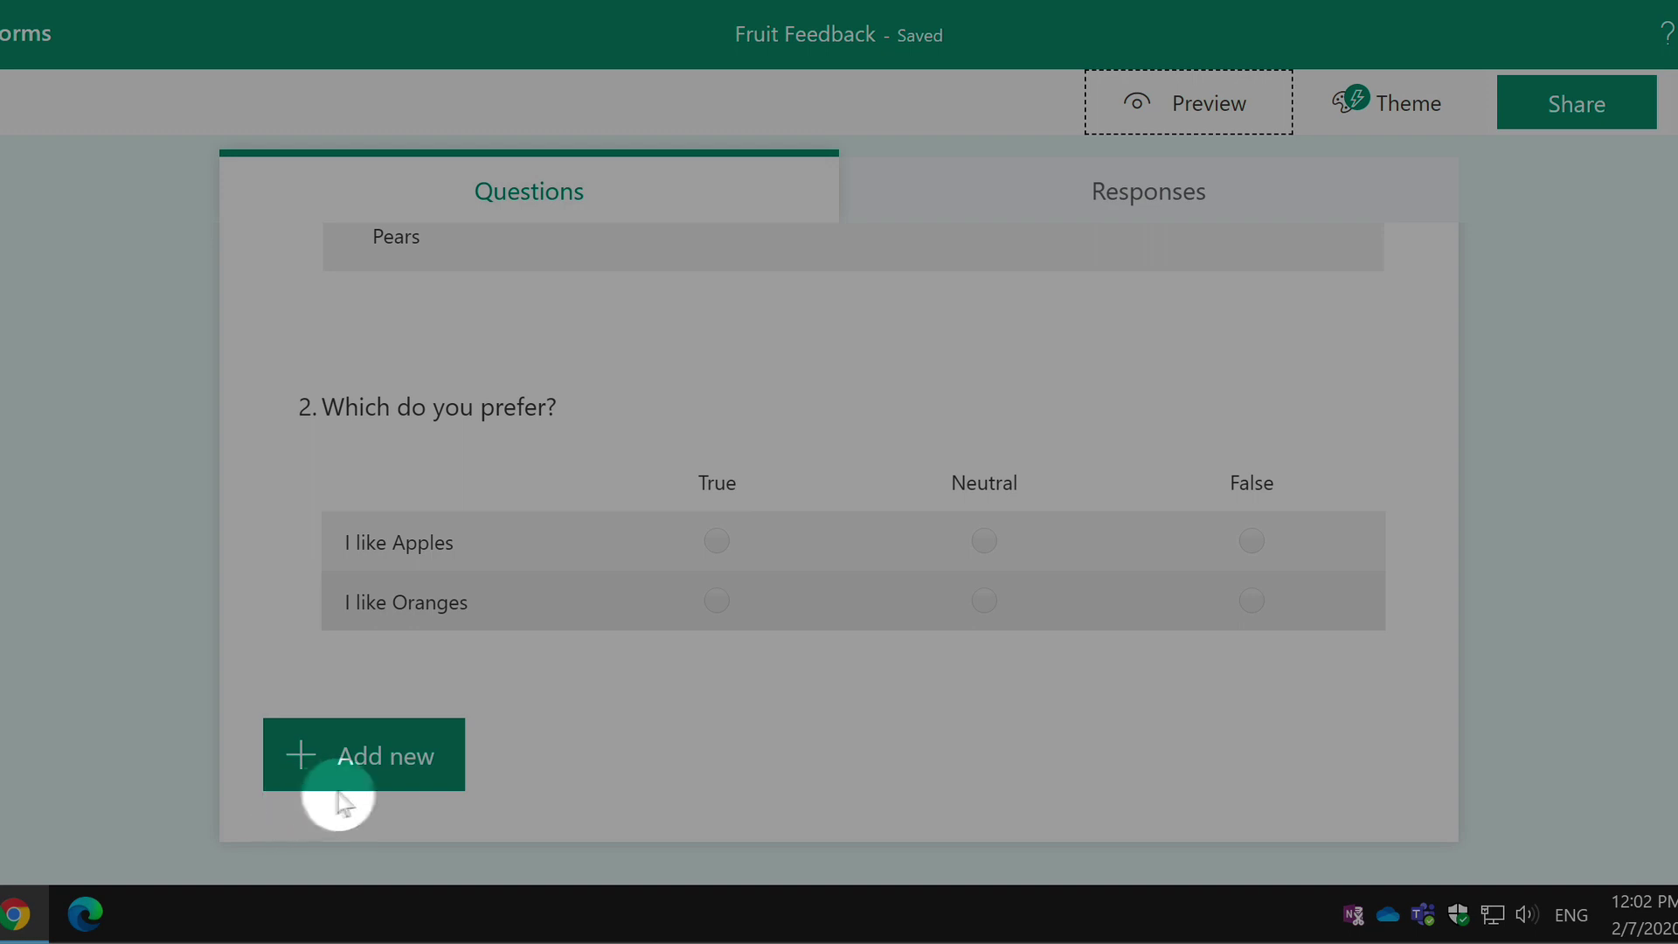
pyautogui.click(345, 778)
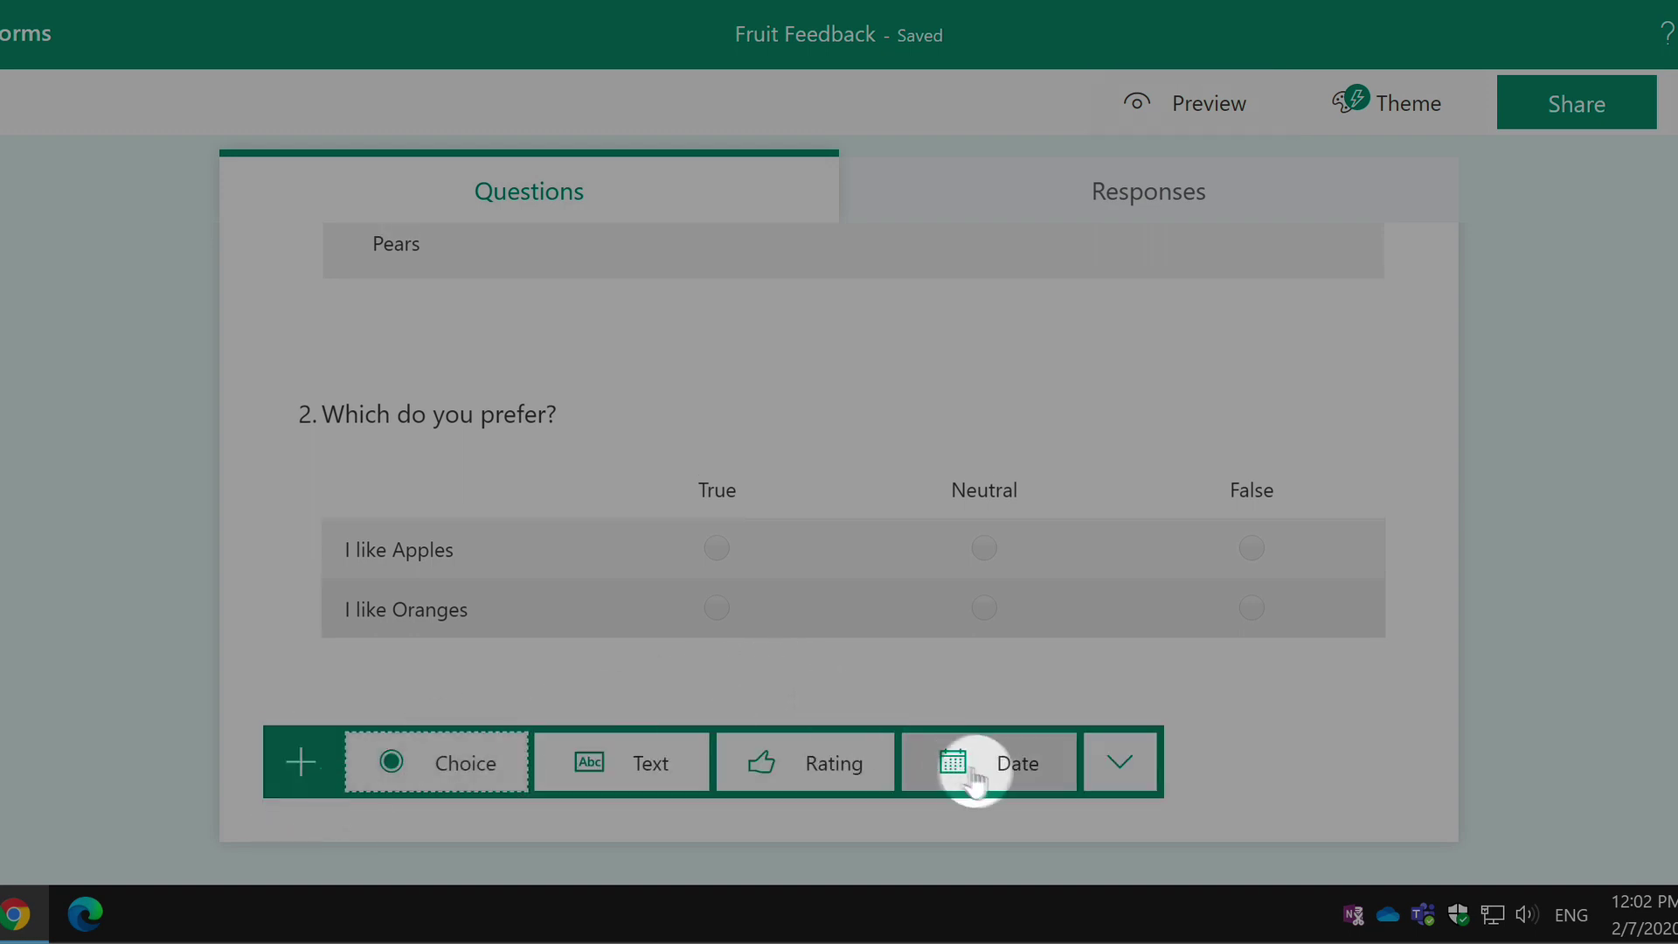
pyautogui.click(1124, 766)
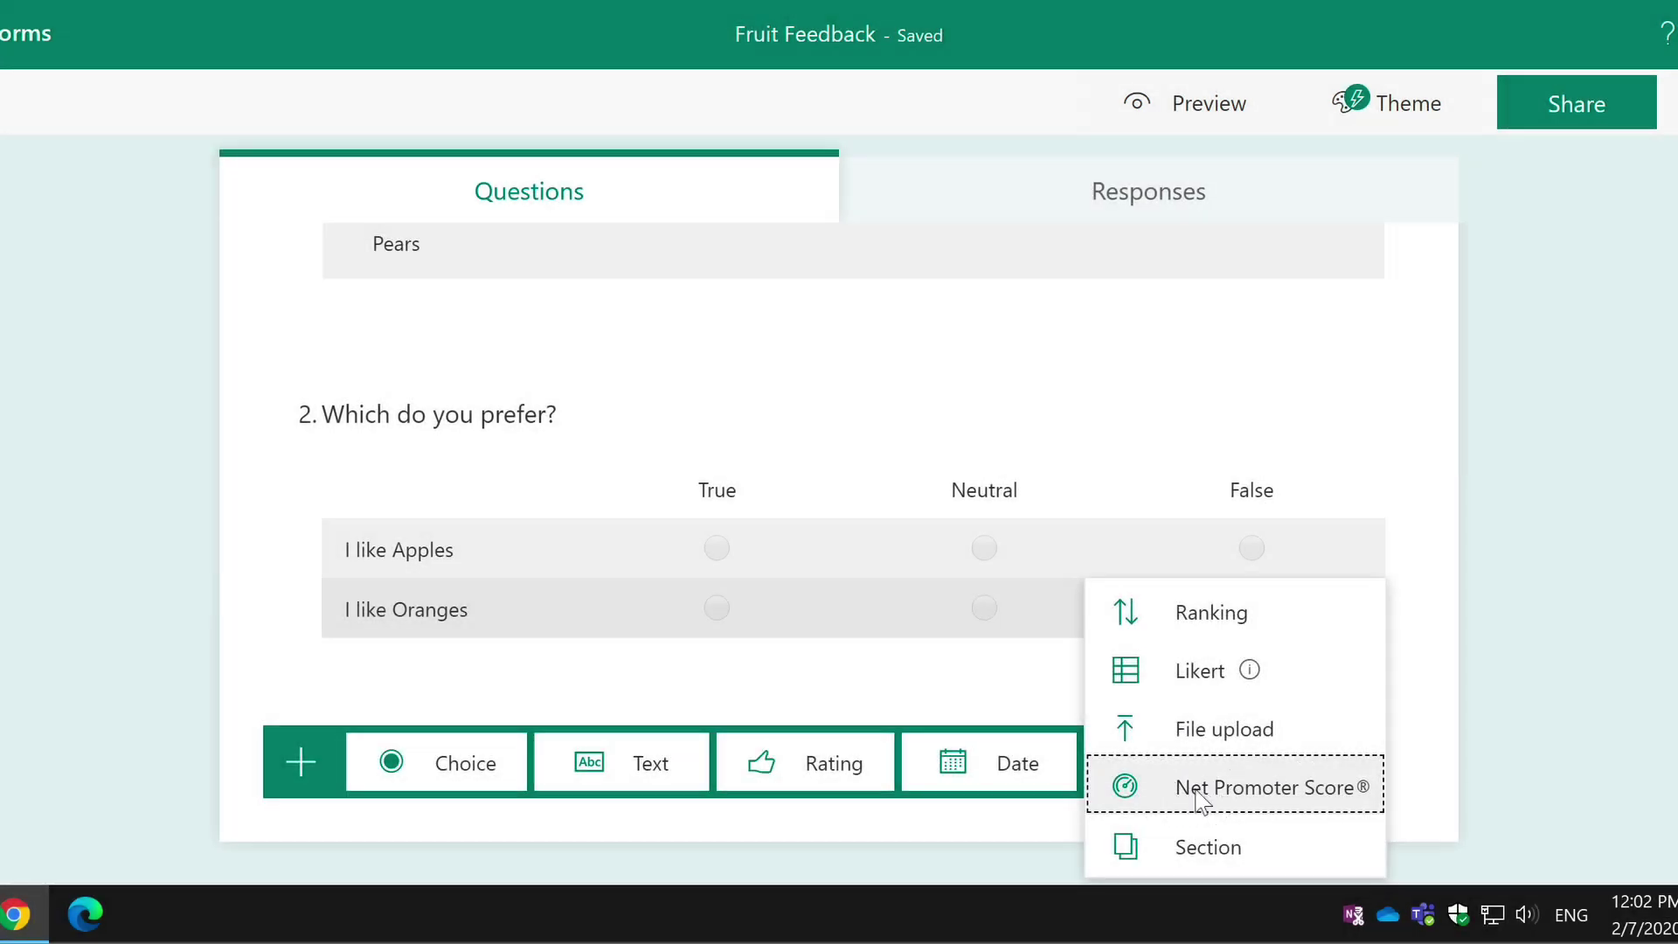
pyautogui.click(1200, 791)
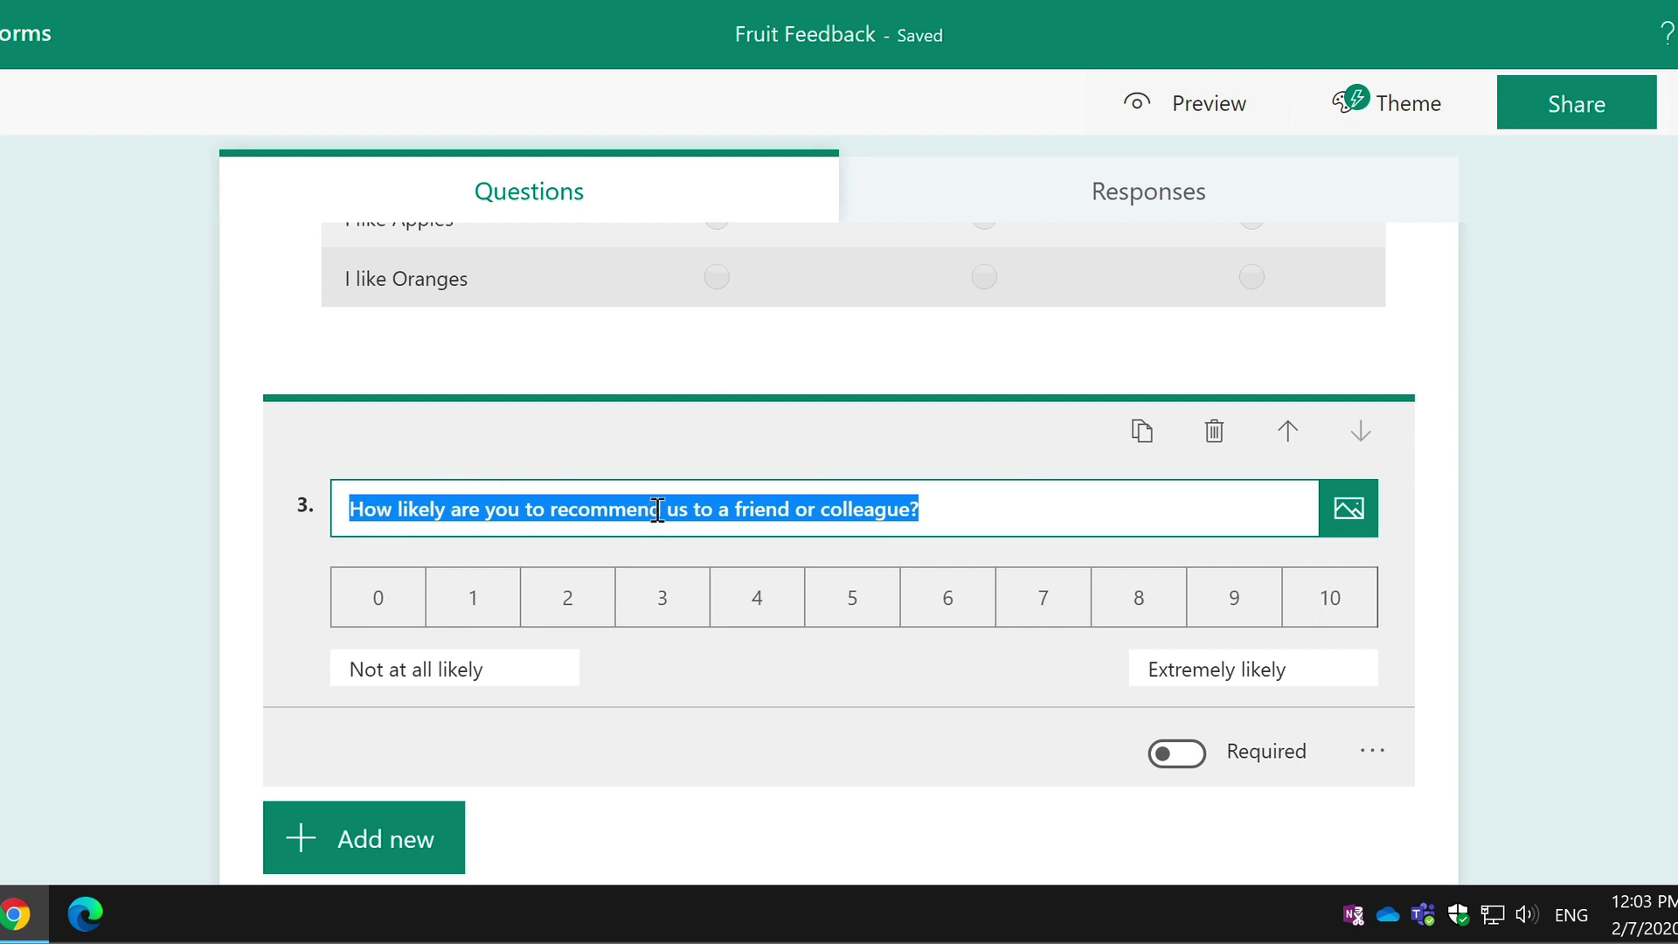
# Edit the question title to ask how likely you are to recommend Apples.
pyautogui.click(712, 511)
pyautogui.press('BackSpace')
pyautogui.press('BackSpace')
pyautogui.press('BackSpace')
pyautogui.press('BackSpace')
pyautogui.press('BackSpace')
pyautogui.write('A')
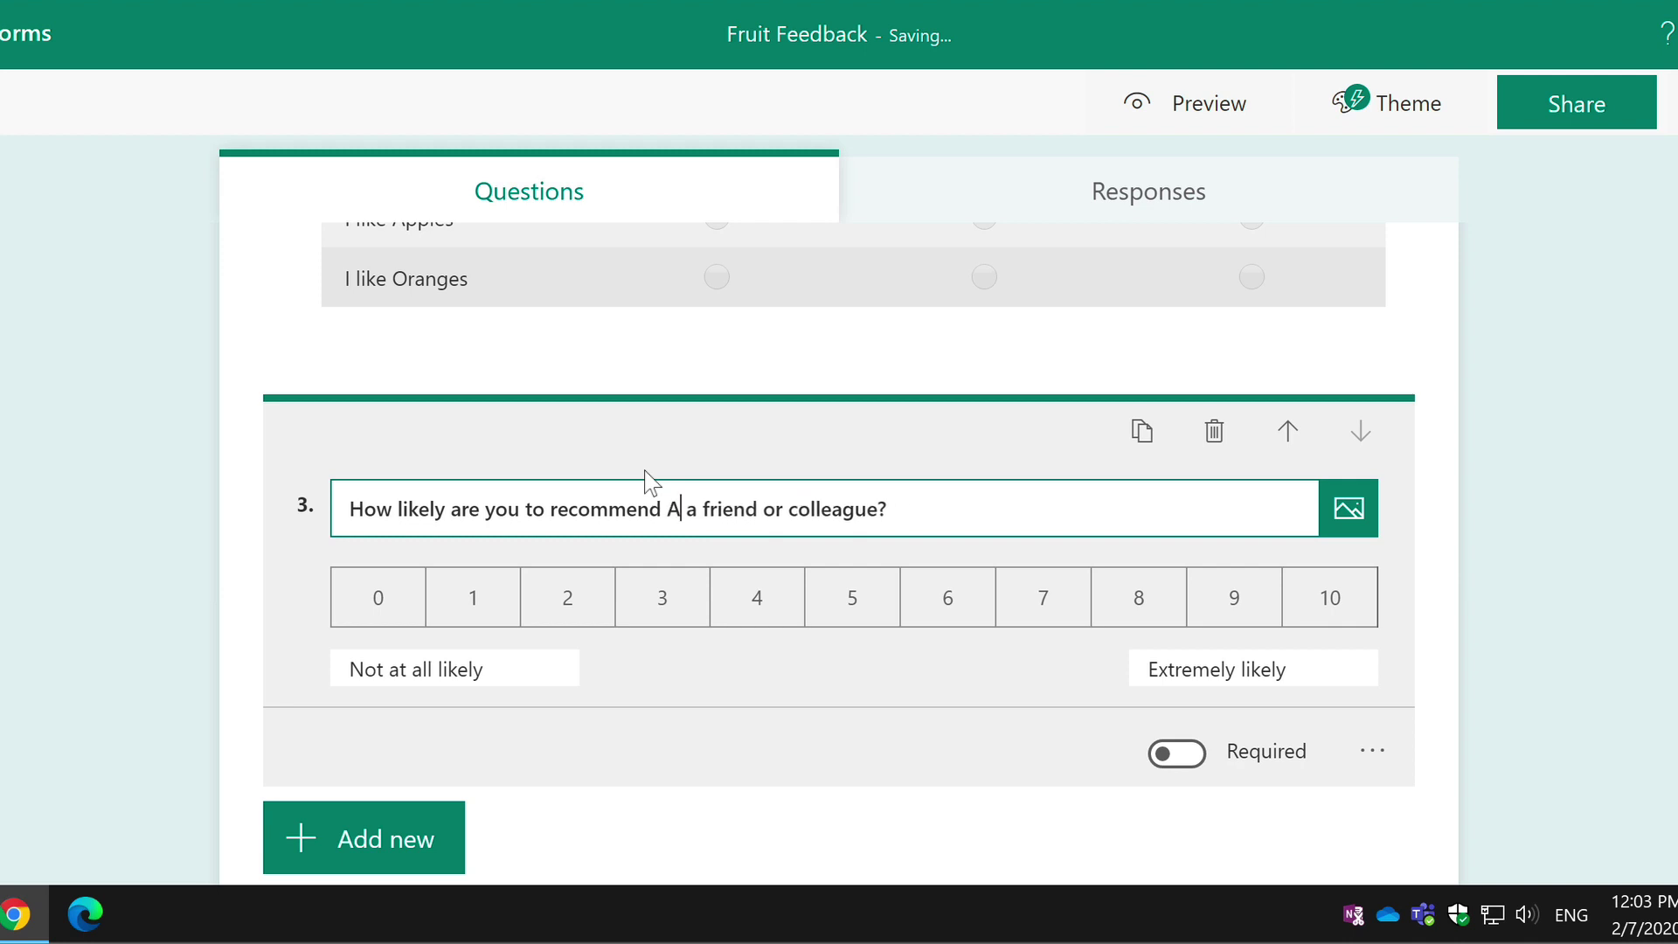
pyautogui.write('pples')
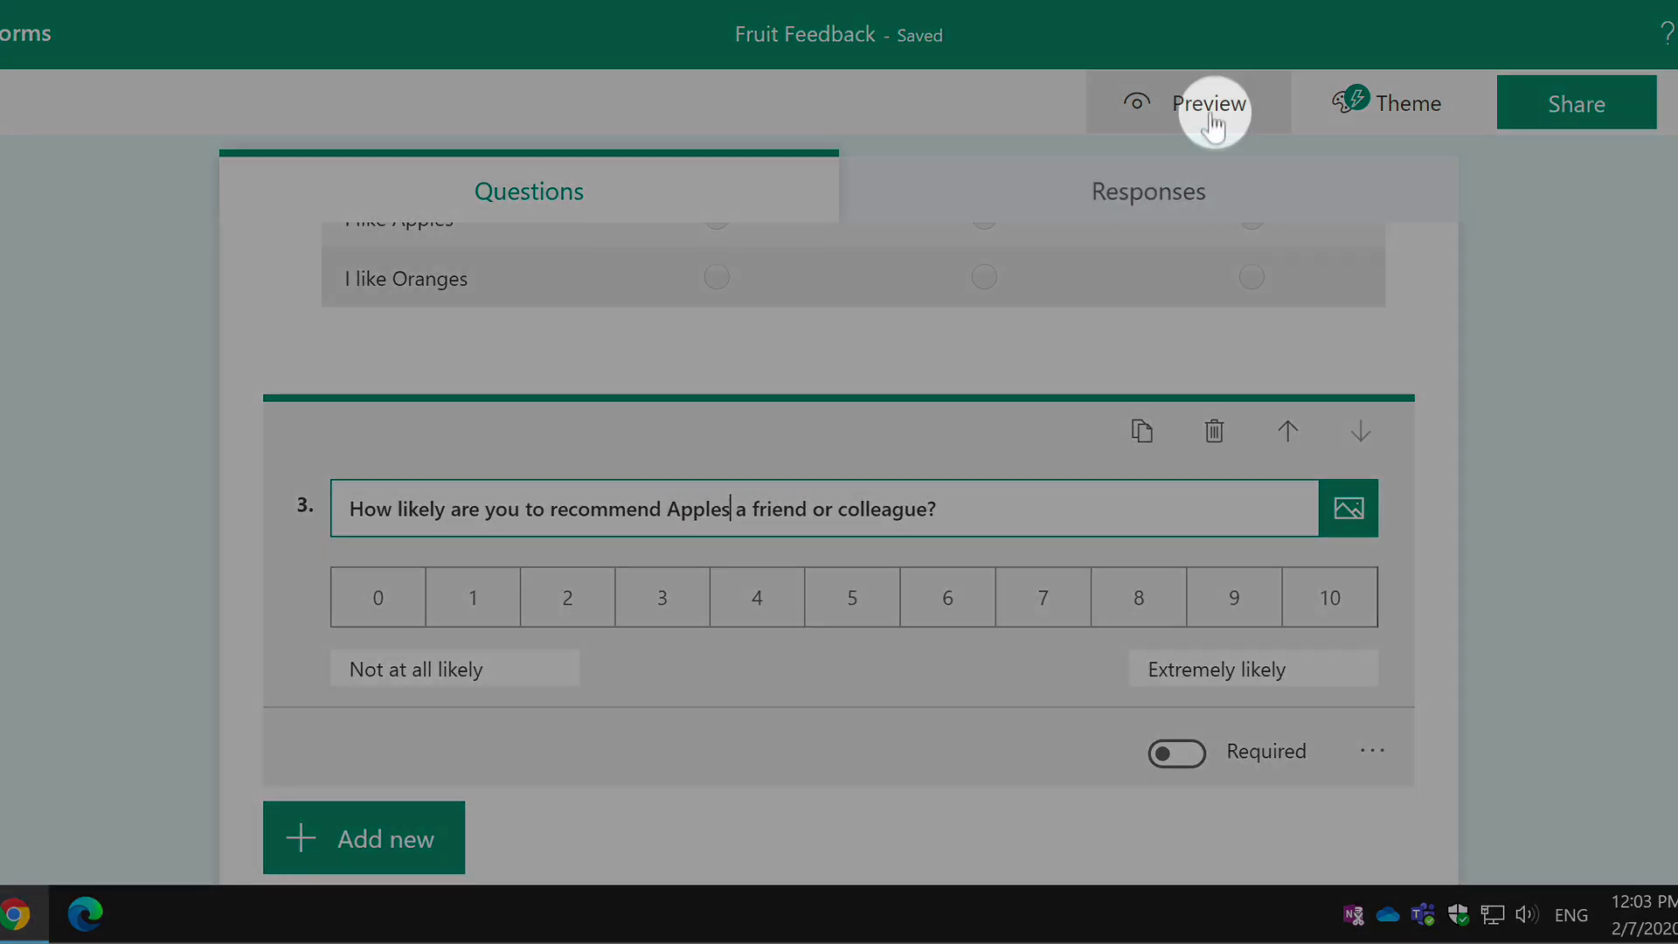
# In preview, give a recommendation score of 8 and rank Oranges last, below Pears.
pyautogui.click(1209, 102)
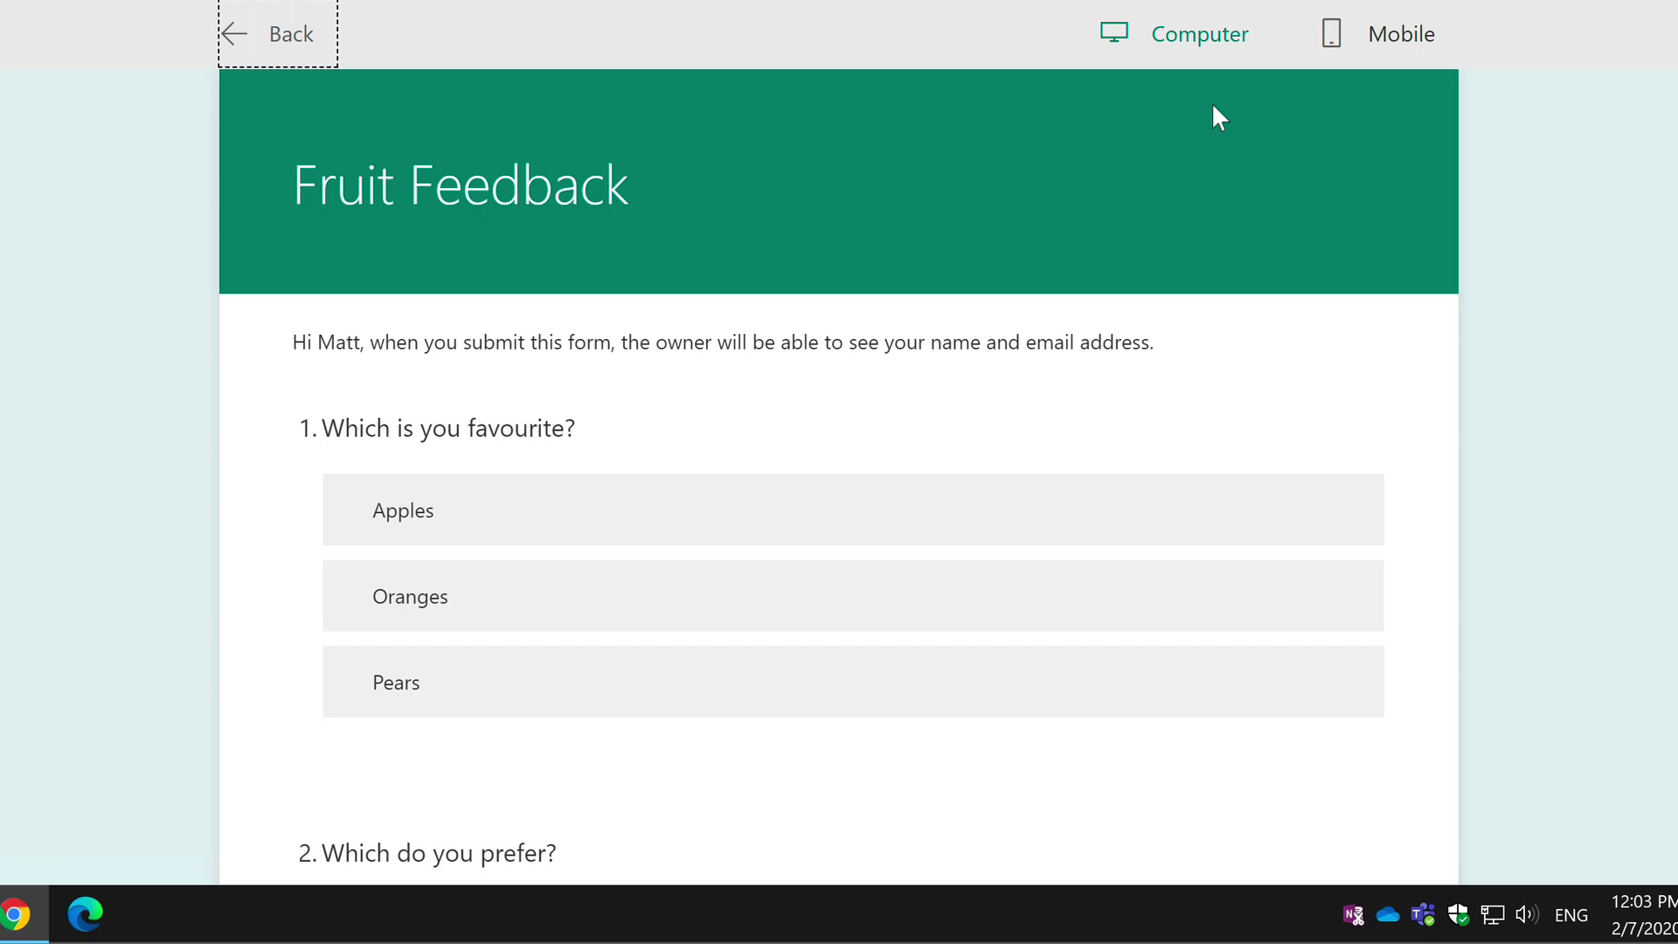
pyautogui.scroll(-10, 1182, 136)
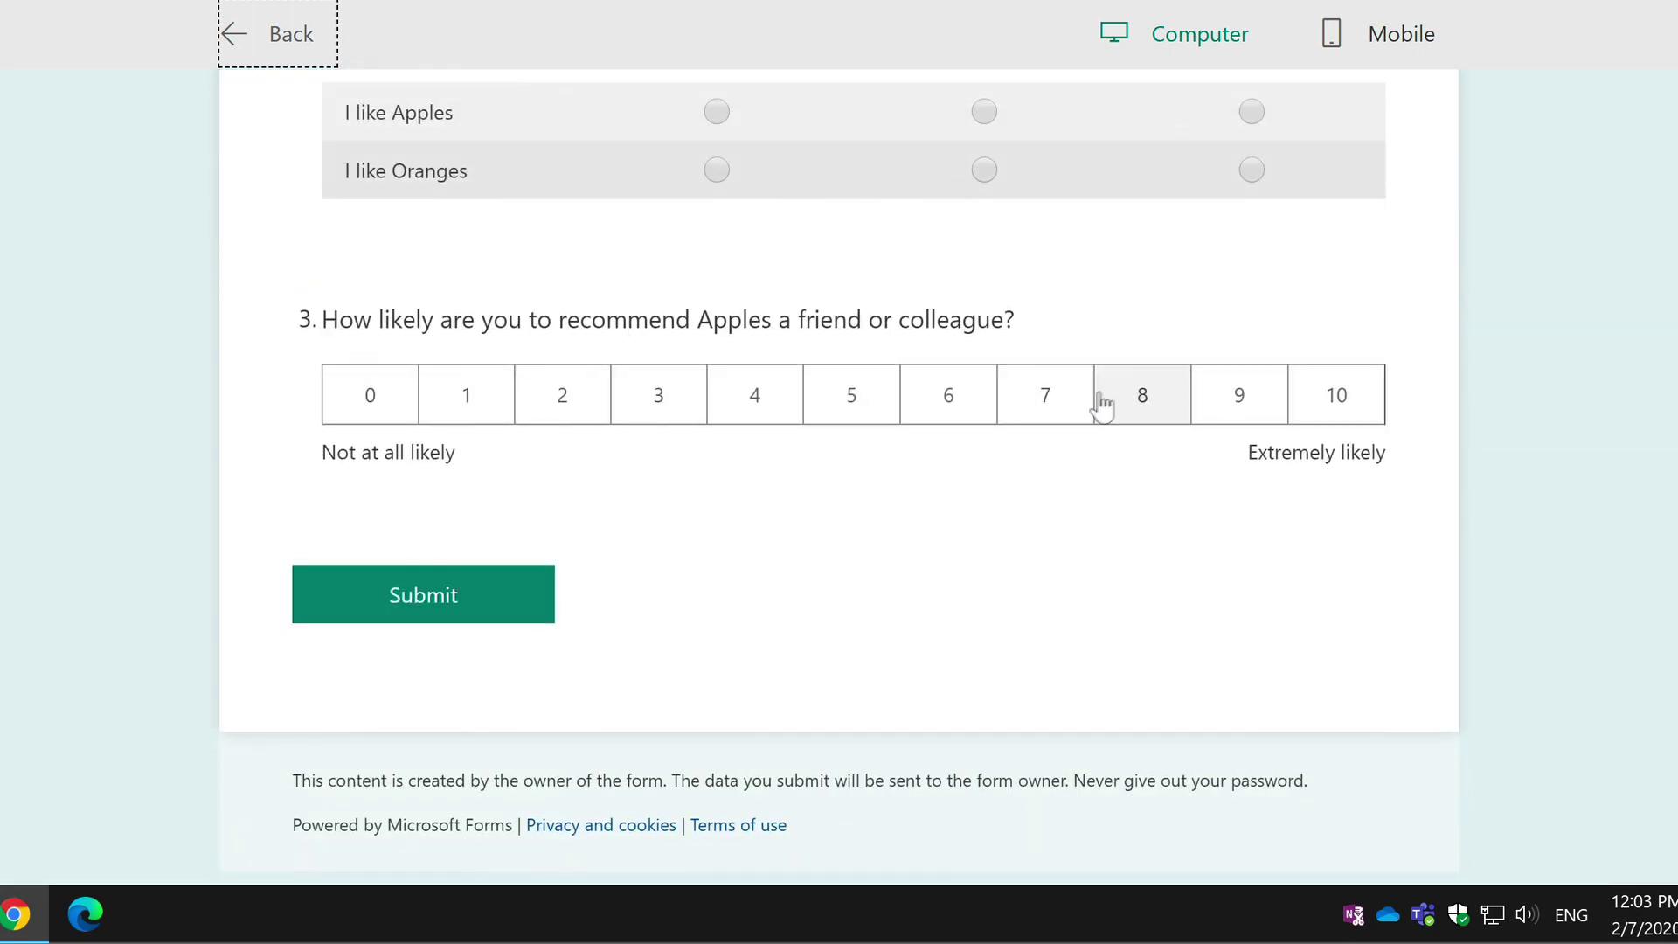
pyautogui.click(1134, 398)
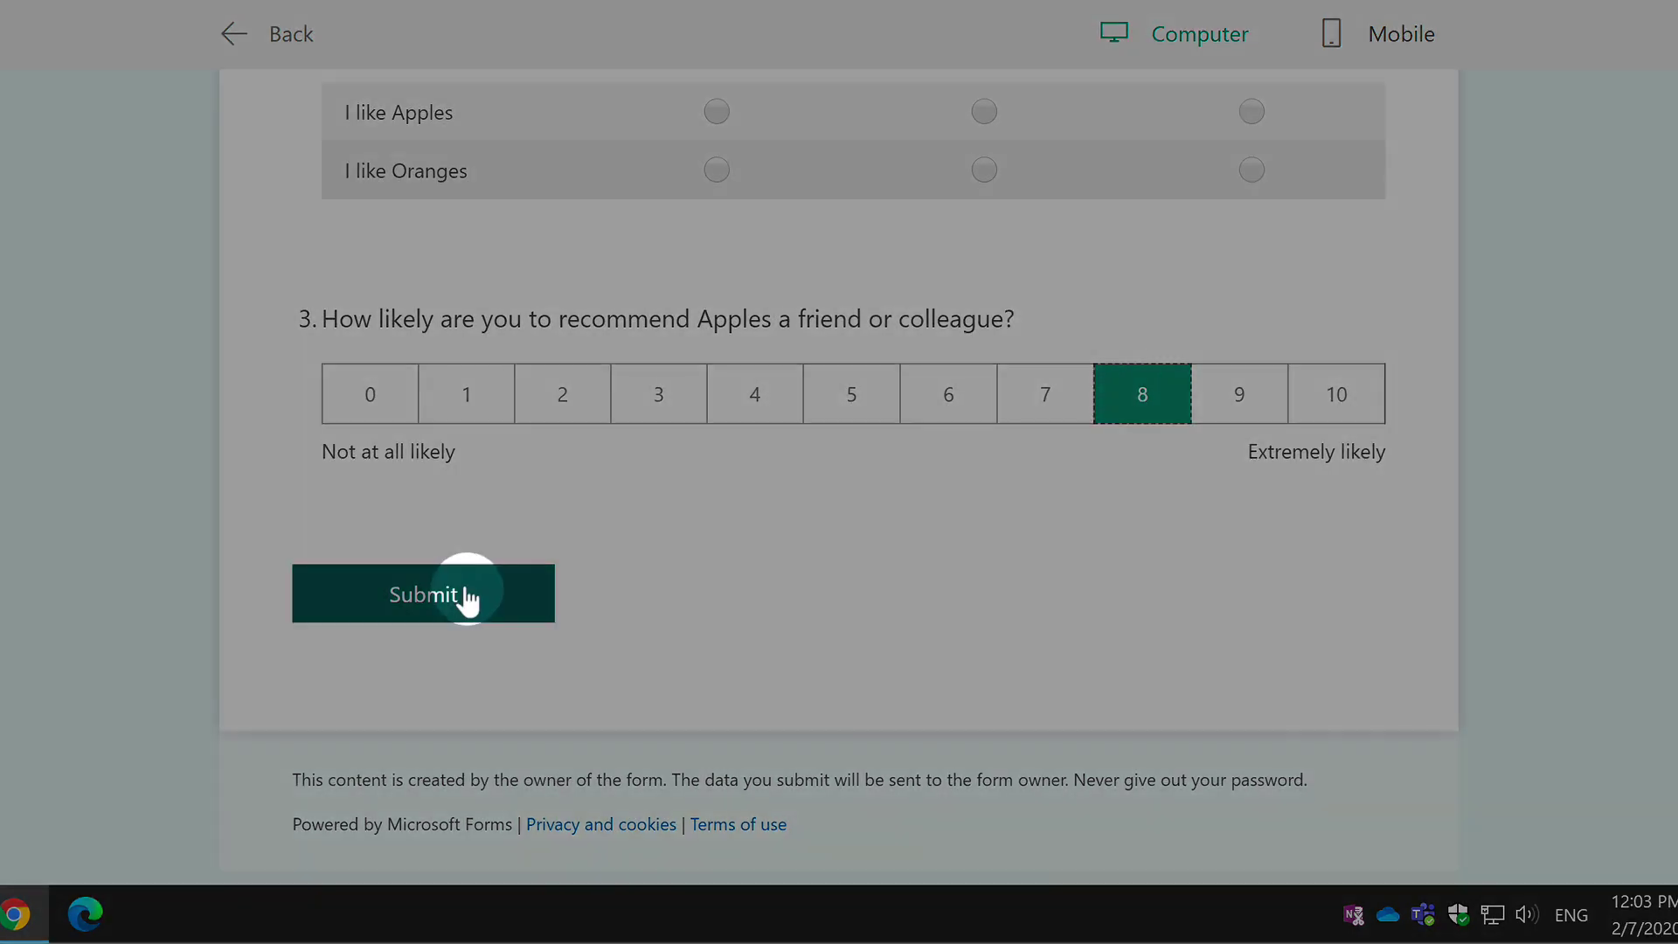
pyautogui.click(461, 596)
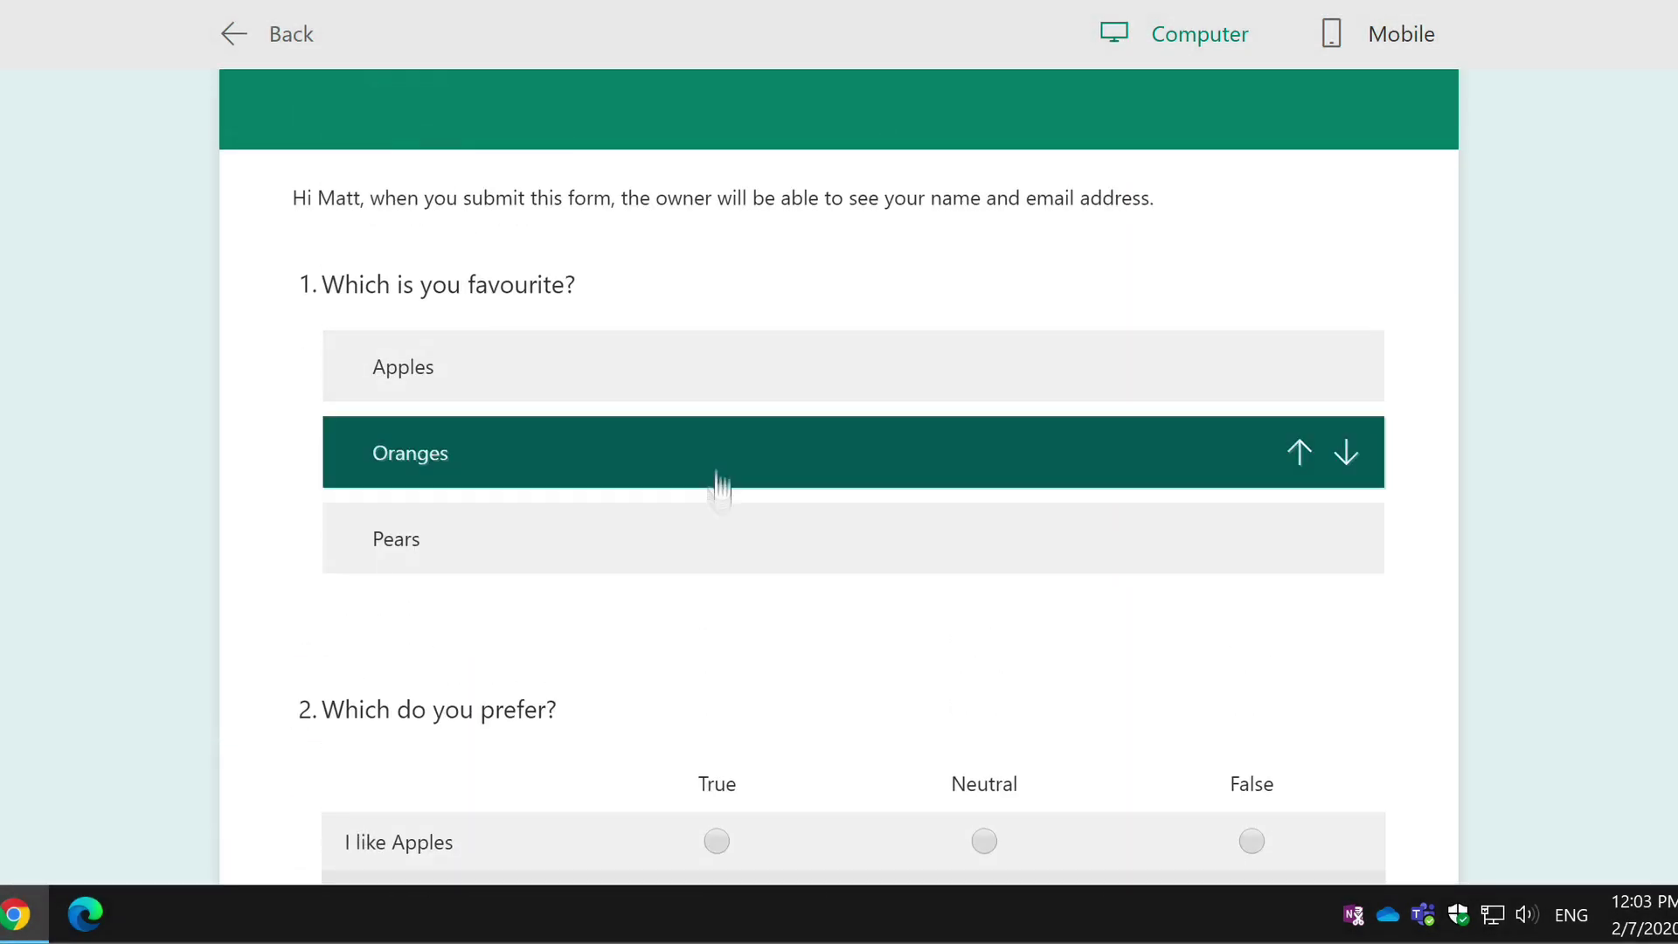
pyautogui.moveTo(716, 479); pyautogui.dragTo(723, 592)
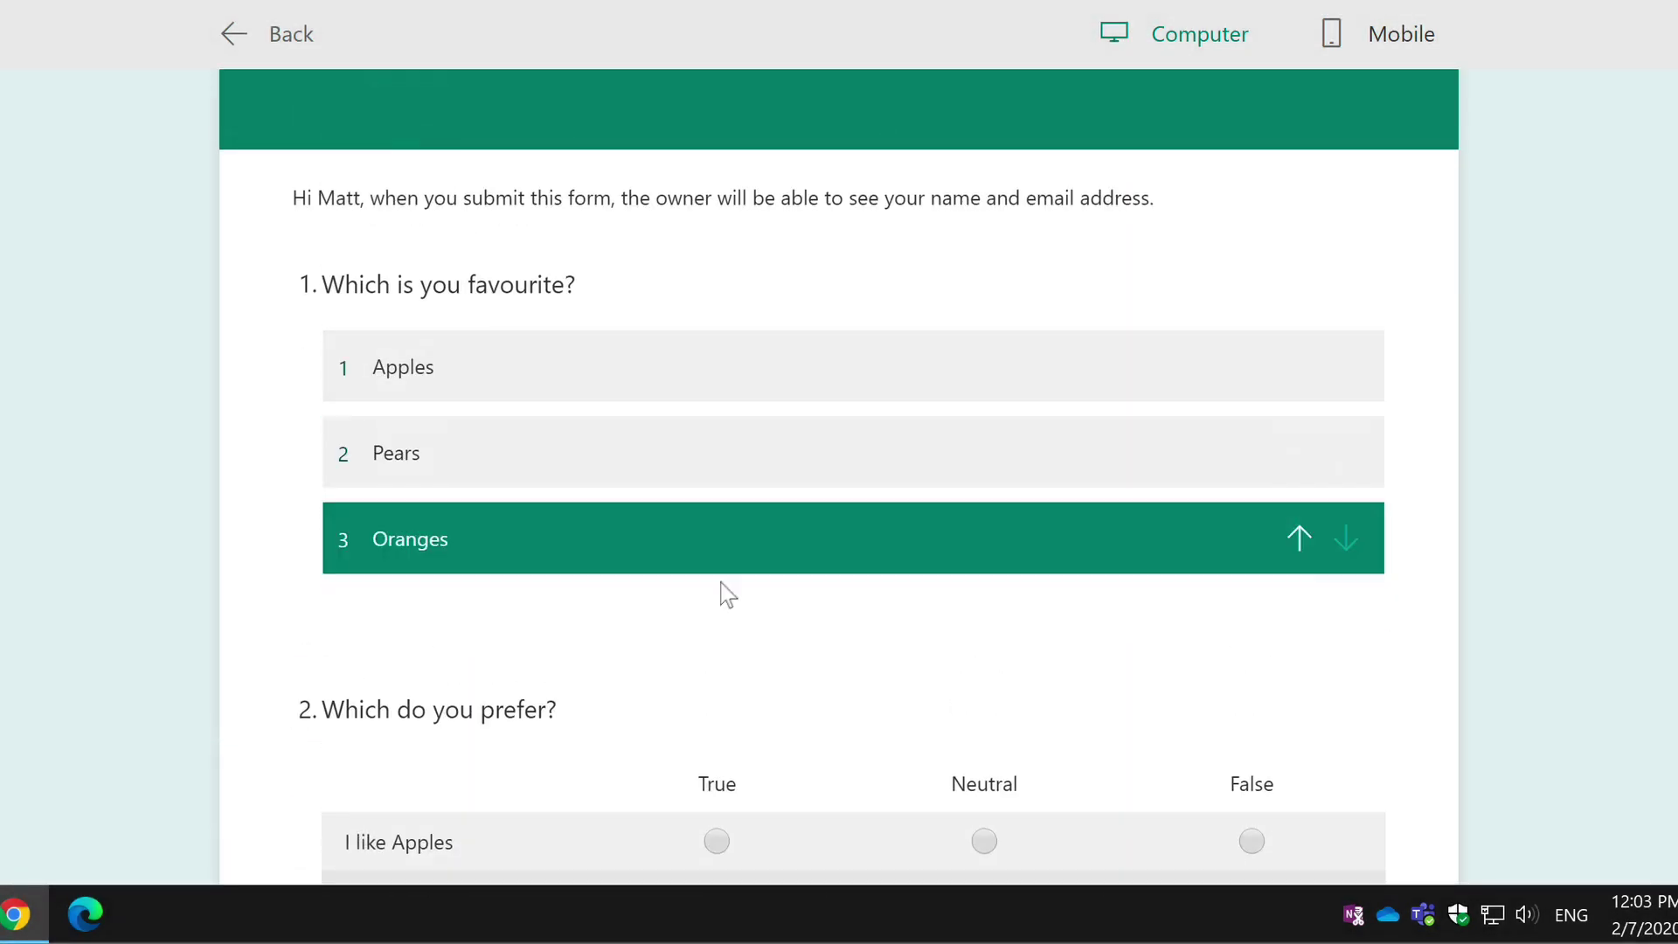
# Answer False for 'I like Apples' and True for 'I like Oranges', then submit.
pyautogui.scroll(-3, 804, 486)
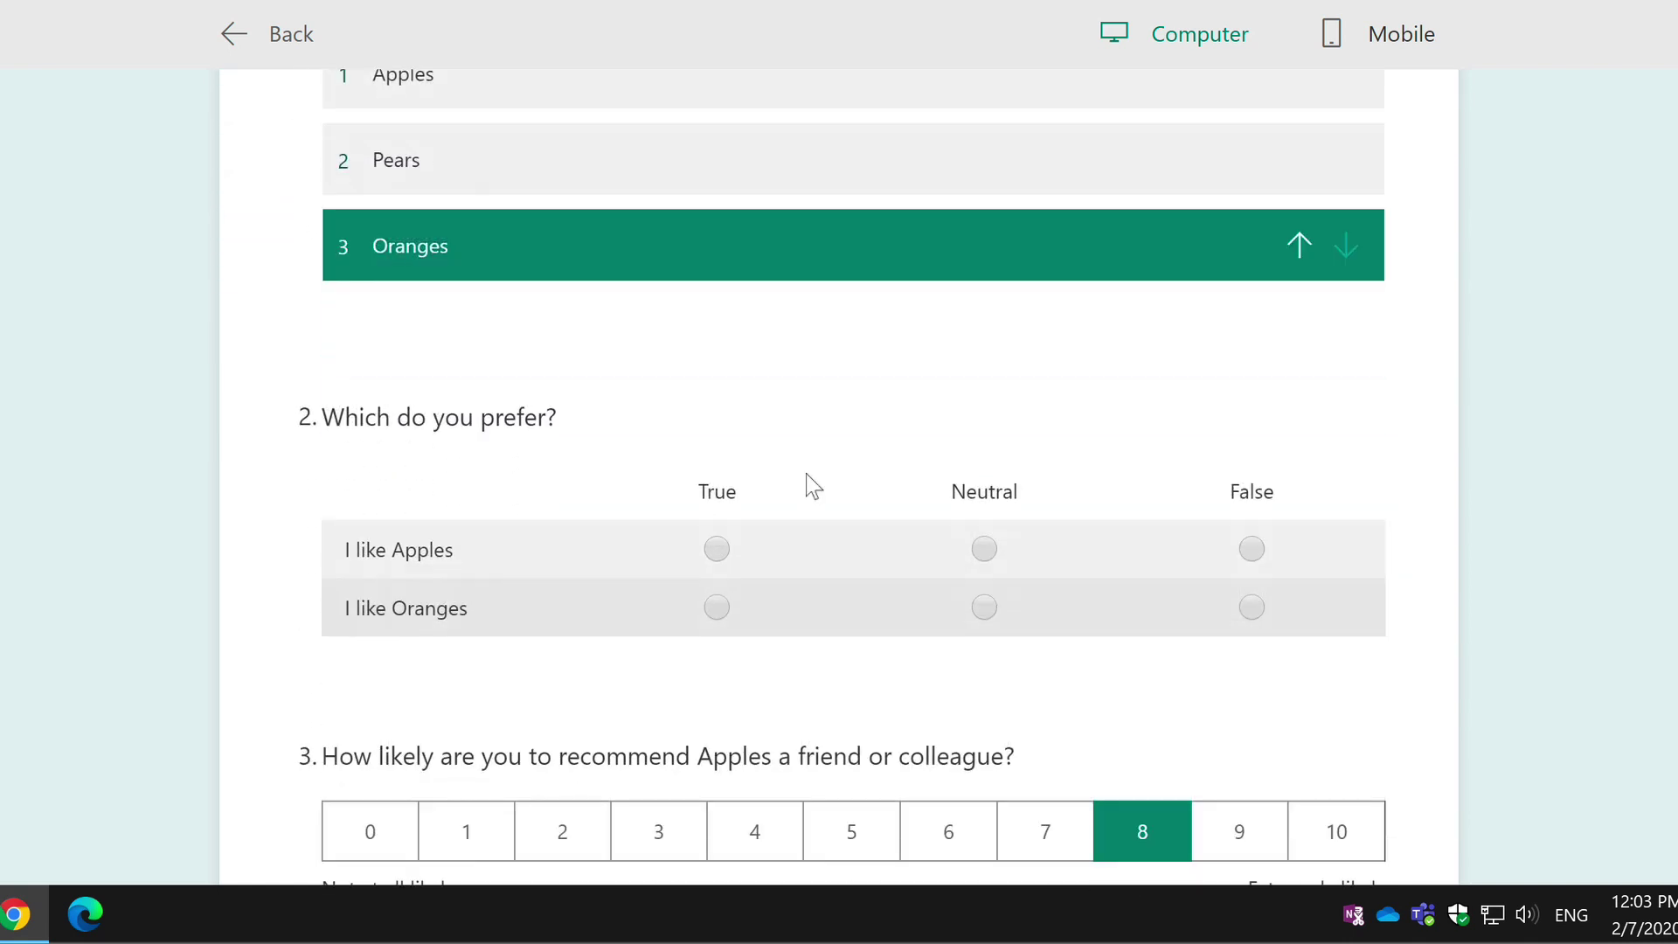
pyautogui.scroll(-3, 808, 483)
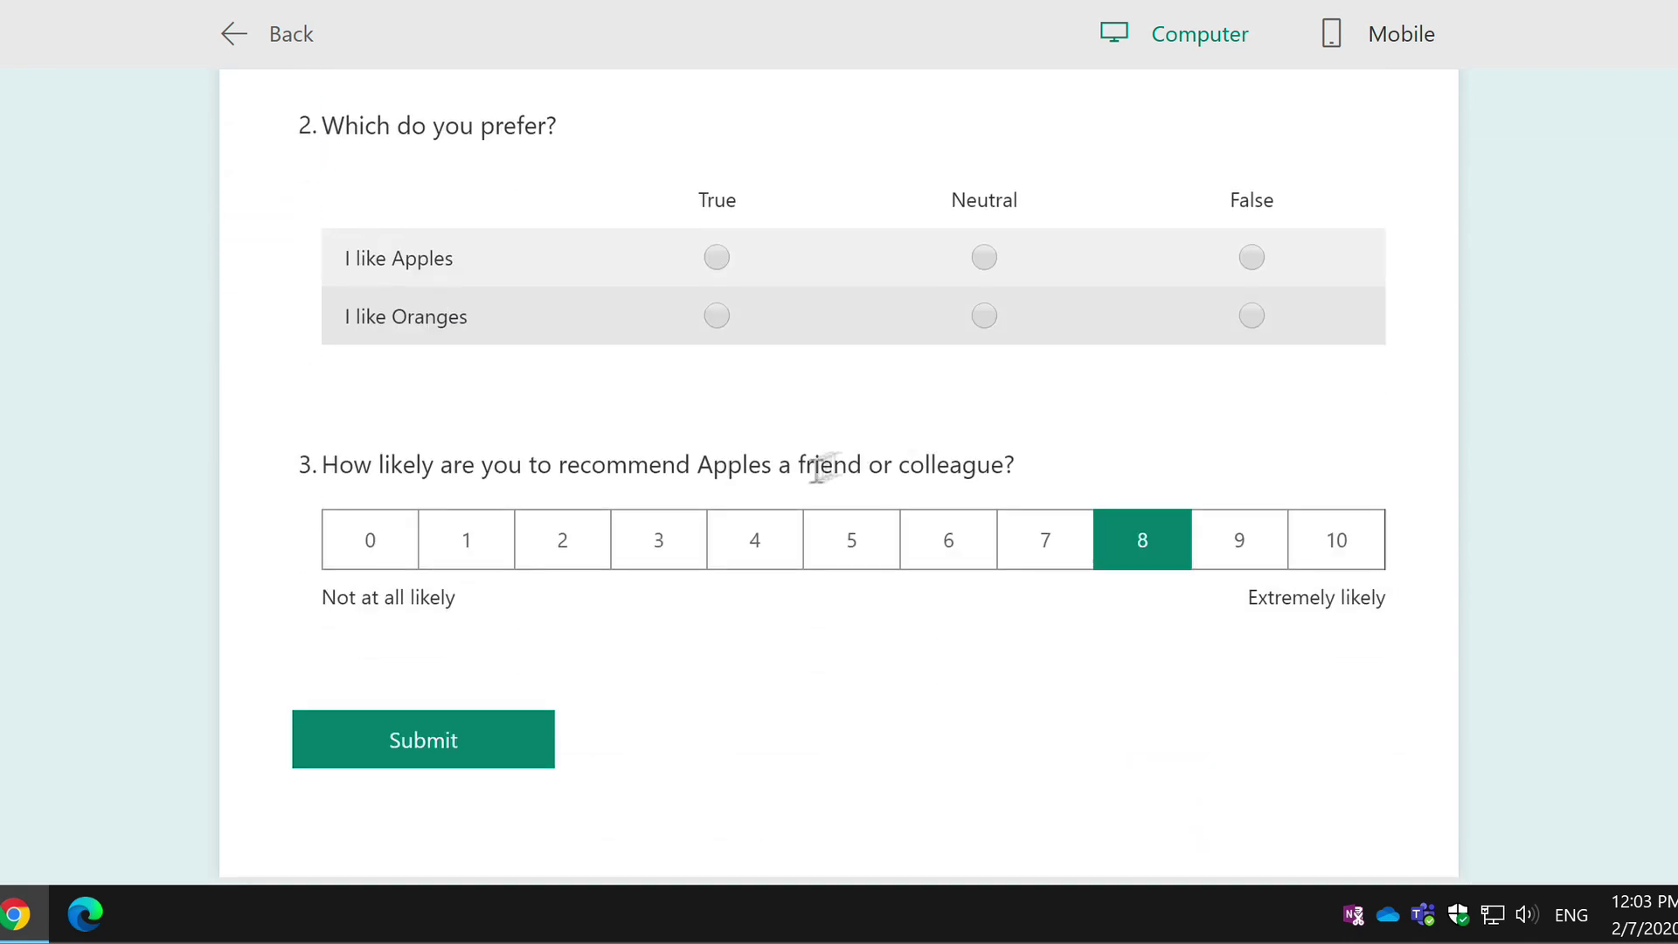
pyautogui.click(1250, 258)
pyautogui.click(717, 318)
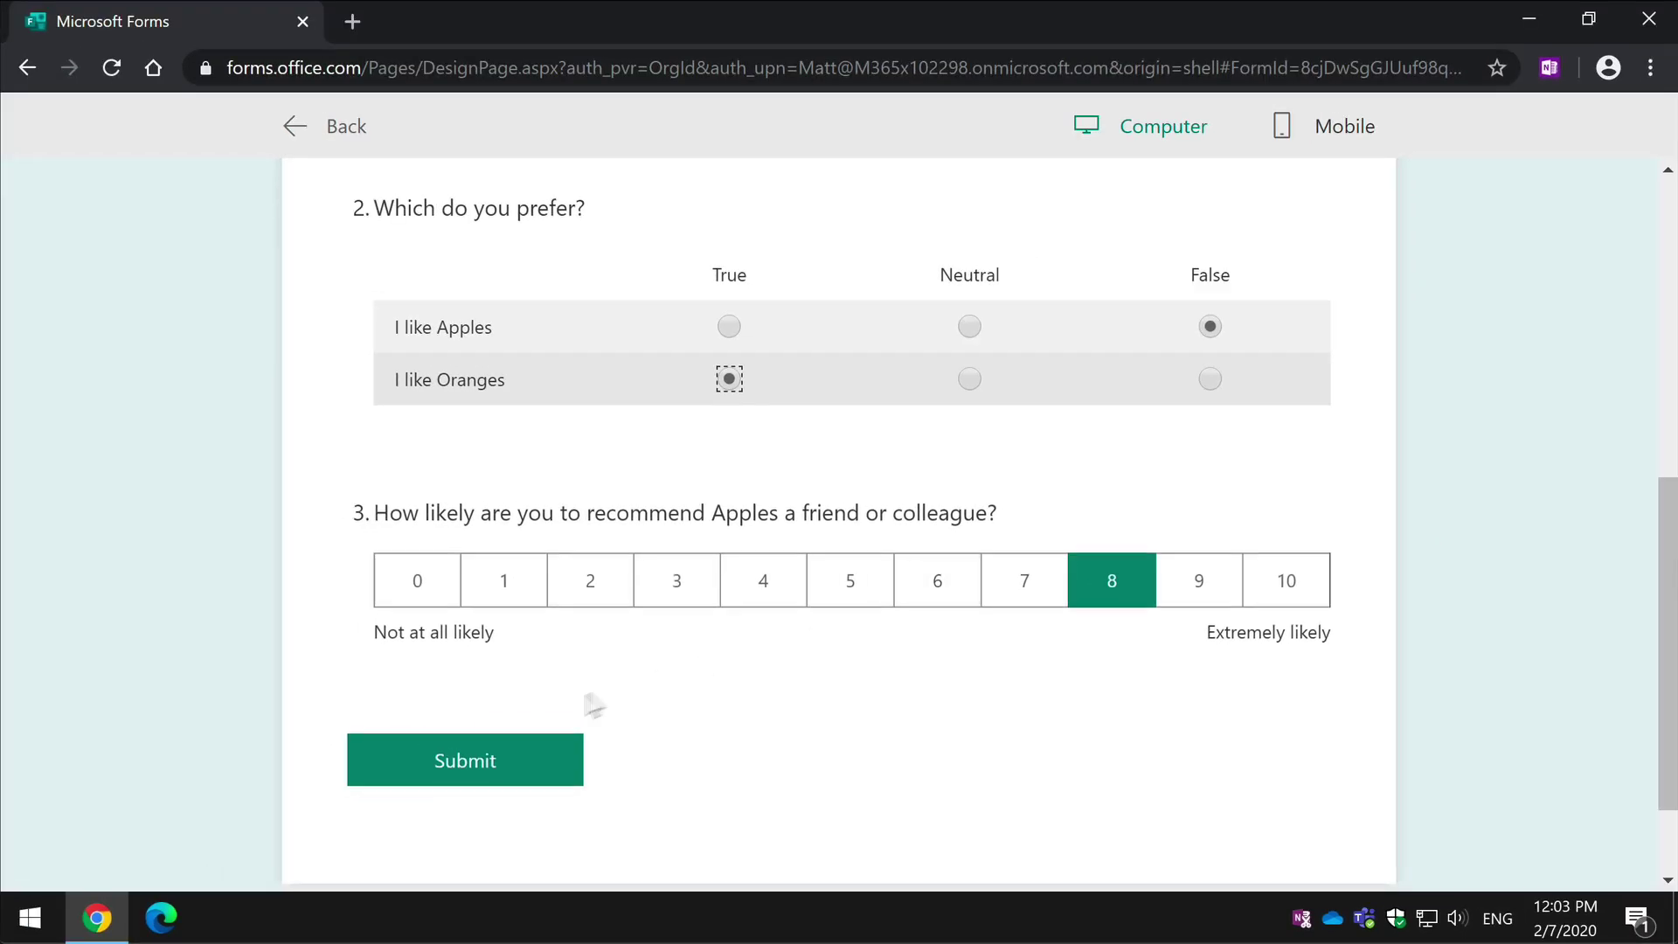
pyautogui.click(471, 758)
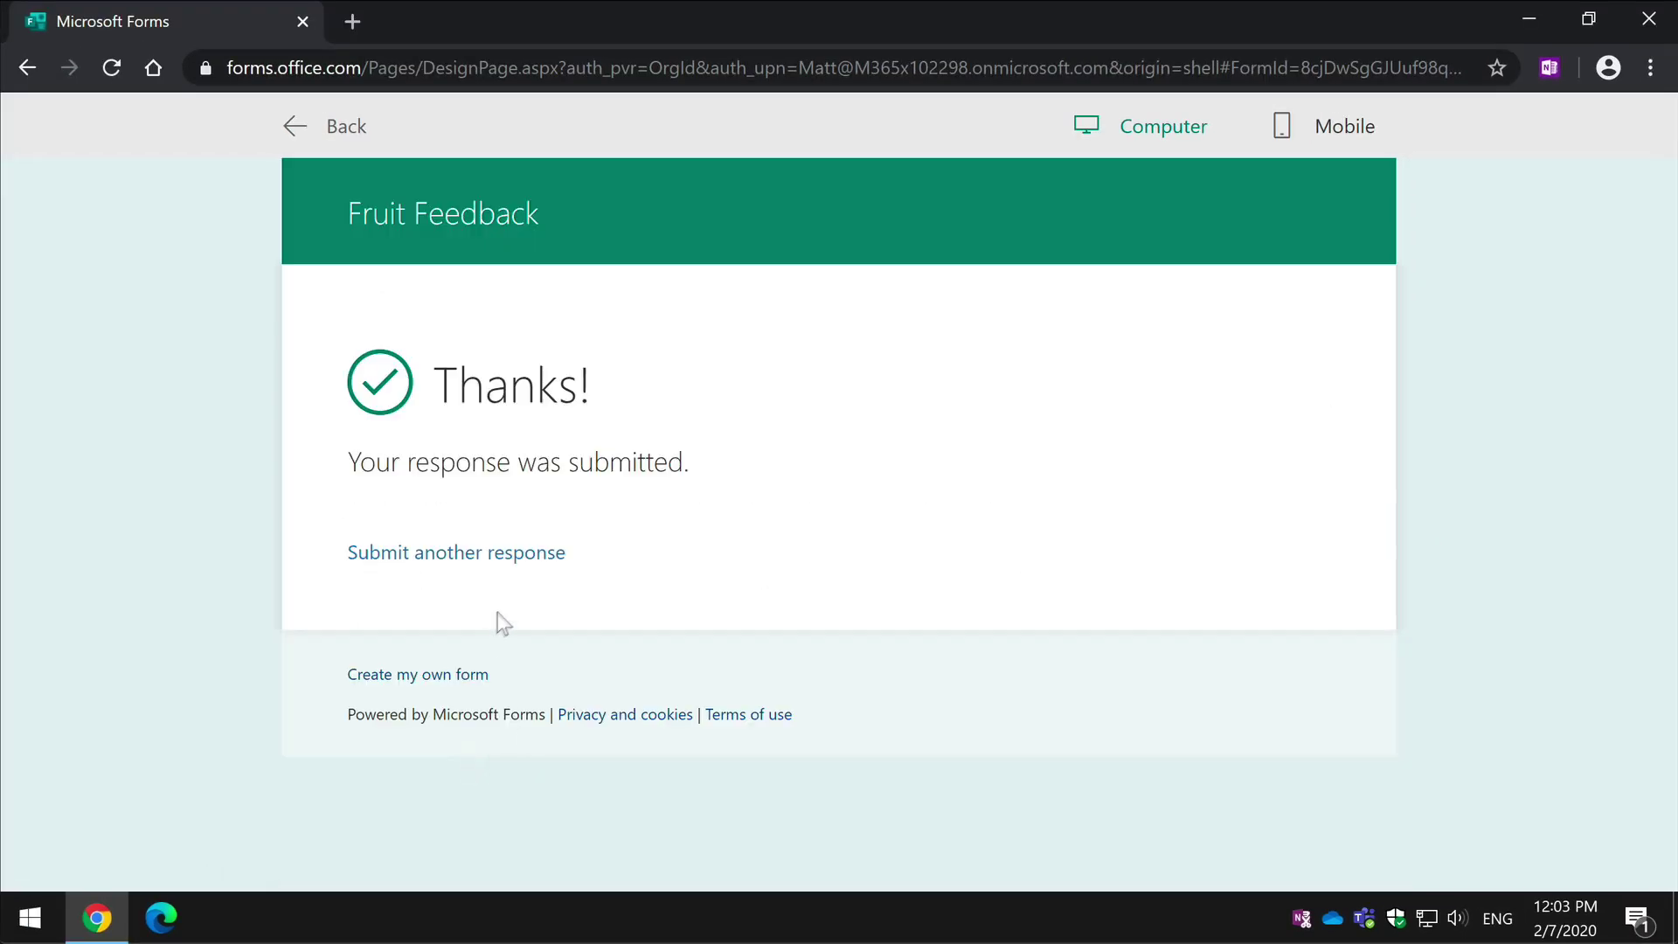
# Leave the preview, open Responses and scroll through each question's chart for the single submission.
pyautogui.click(296, 126)
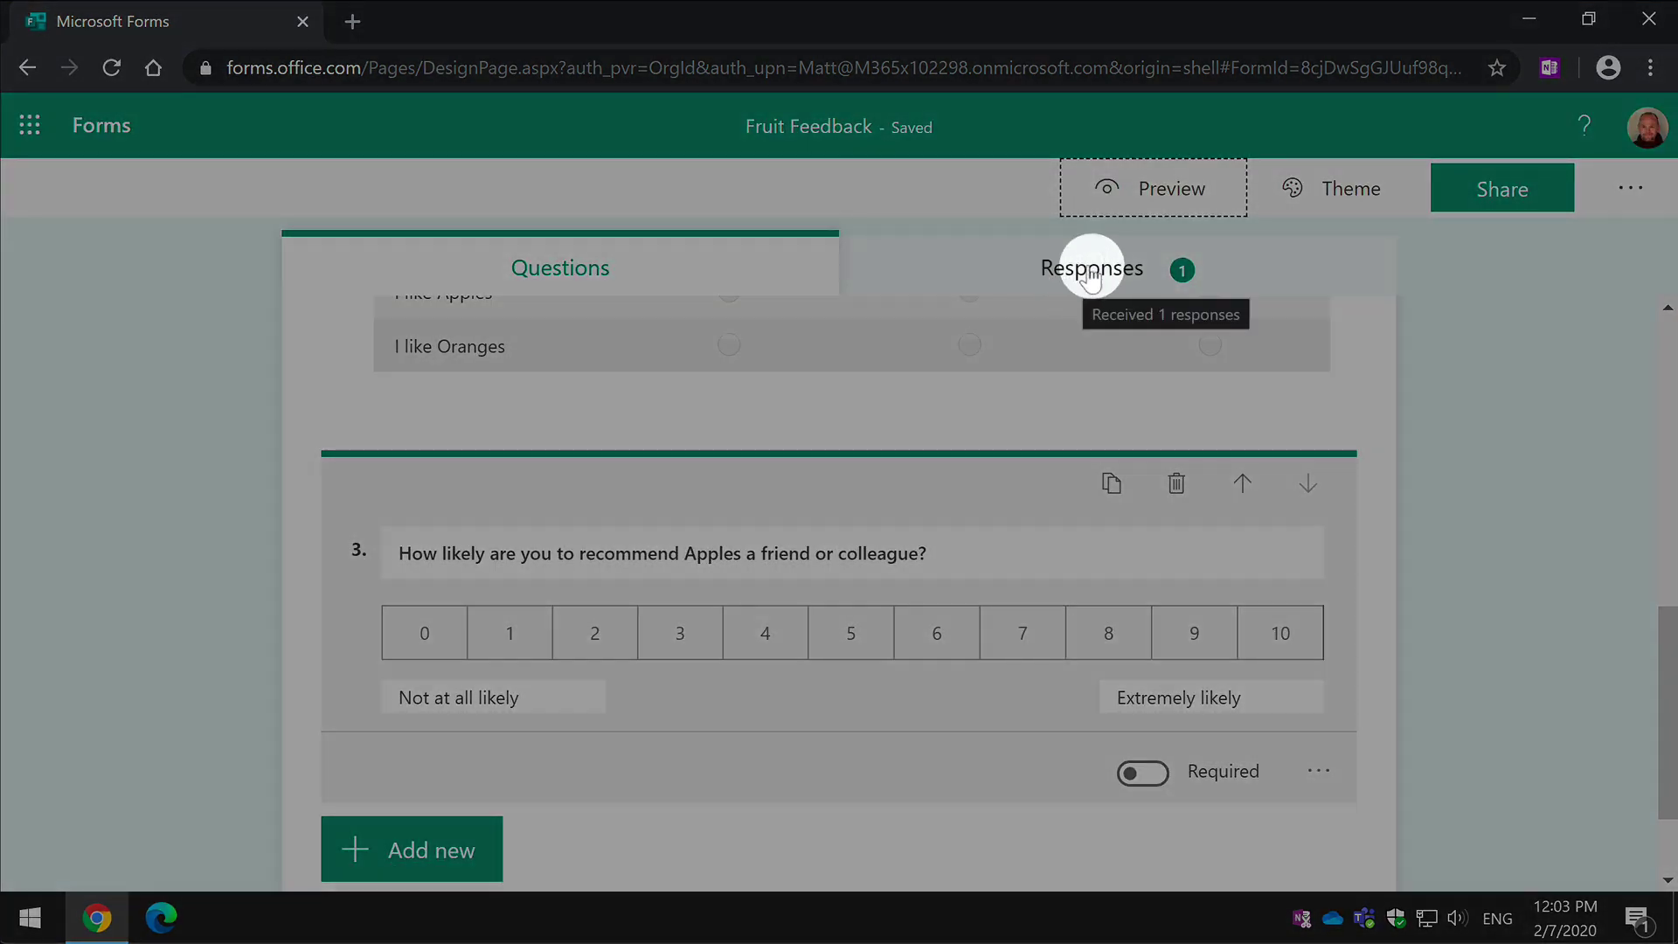
pyautogui.click(1093, 276)
pyautogui.scroll(-3, 354, 481)
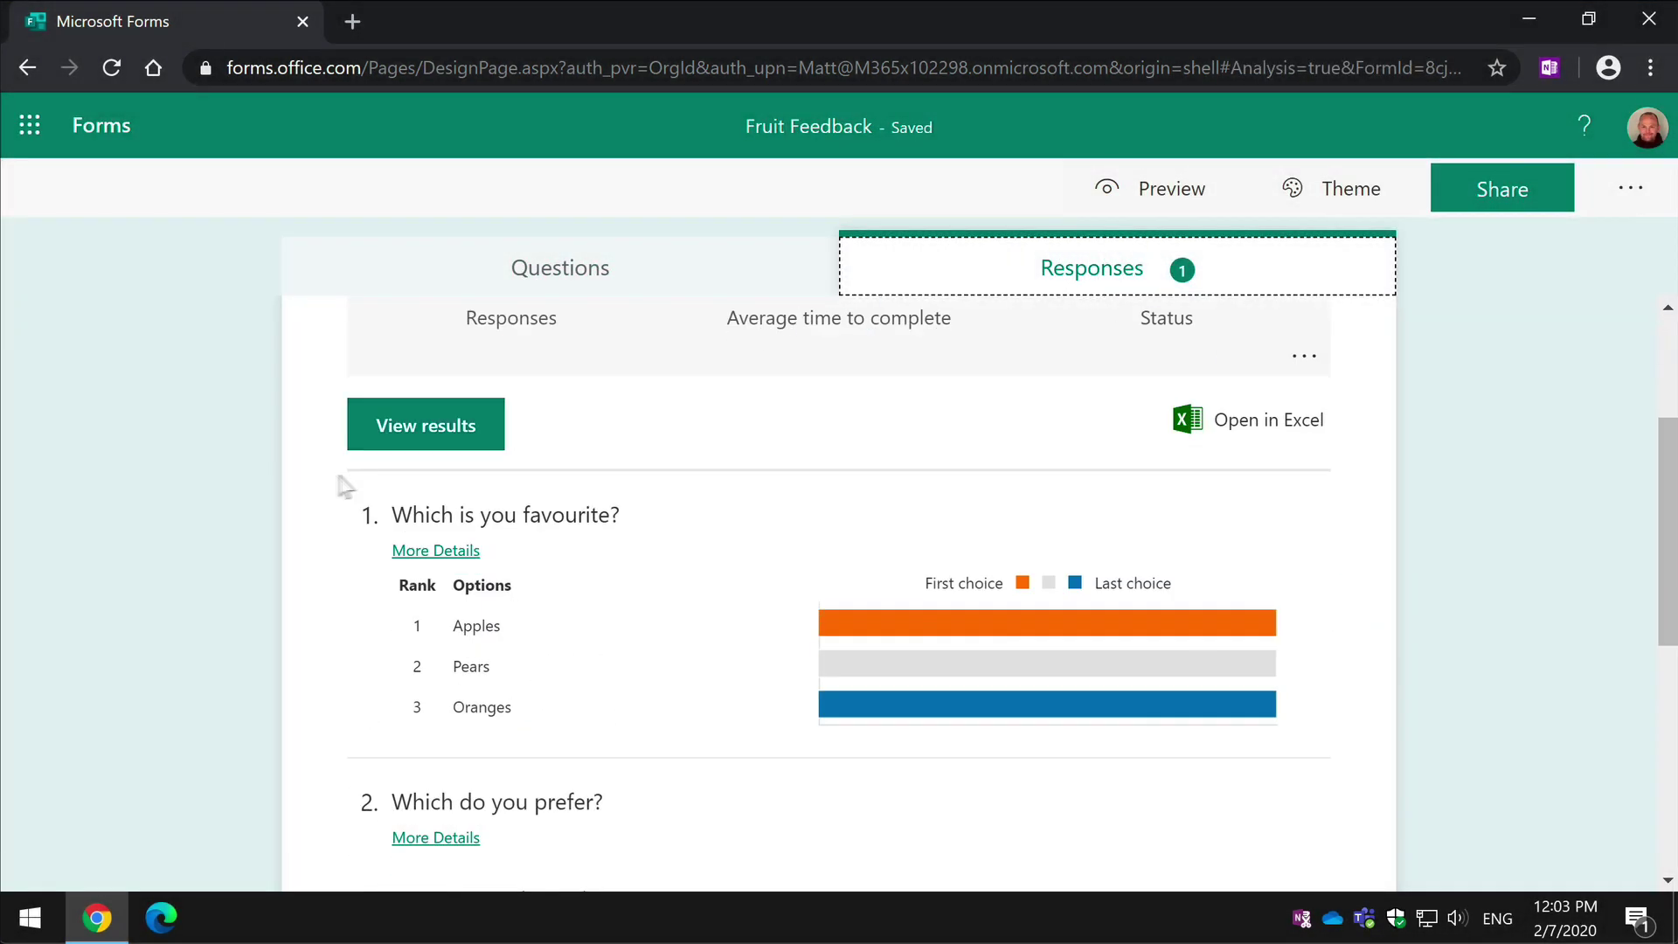
pyautogui.scroll(-4, 337, 487)
pyautogui.scroll(-2, 298, 502)
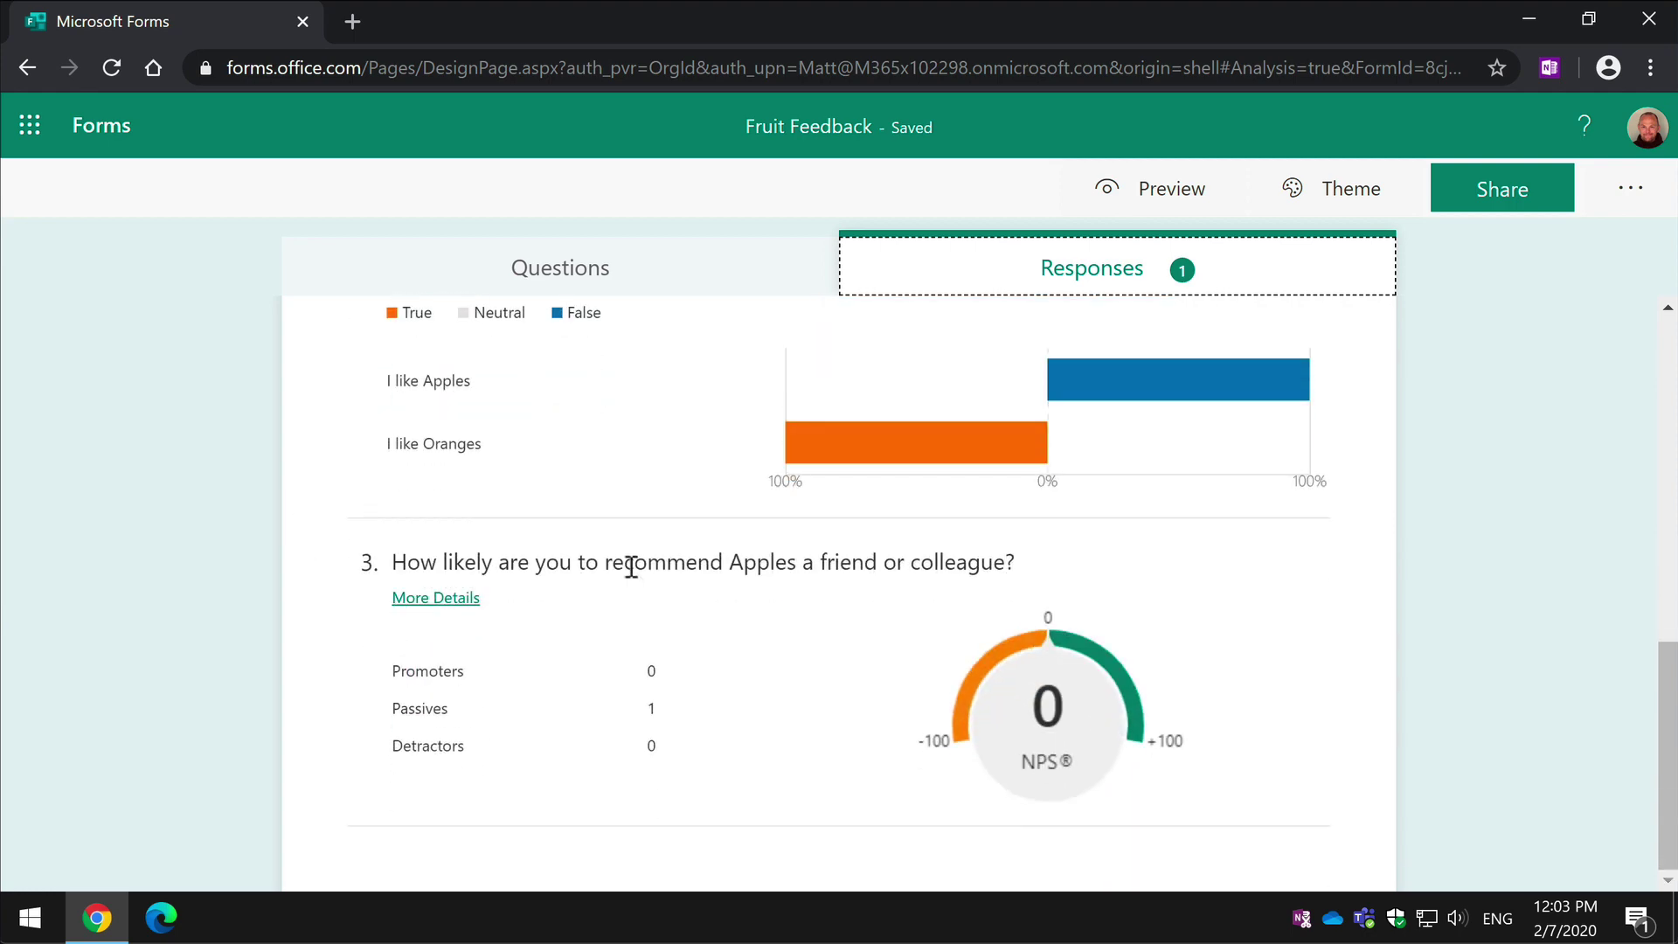
pyautogui.scroll(4, 631, 566)
pyautogui.scroll(2, 632, 564)
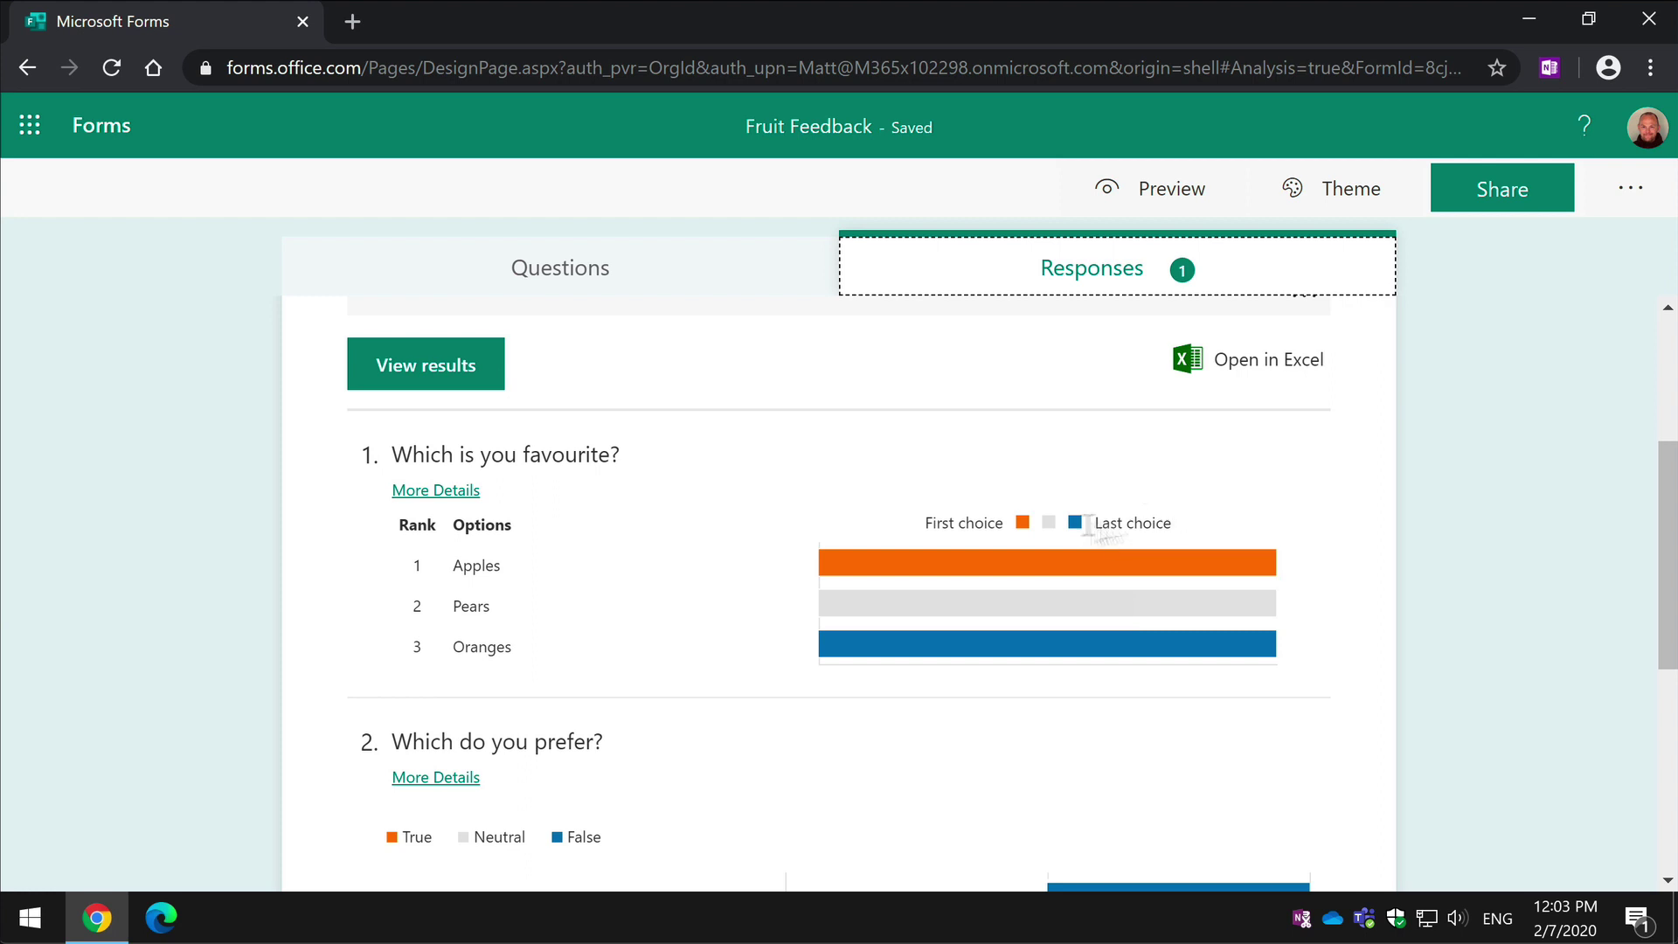
pyautogui.scroll(-3, 314, 651)
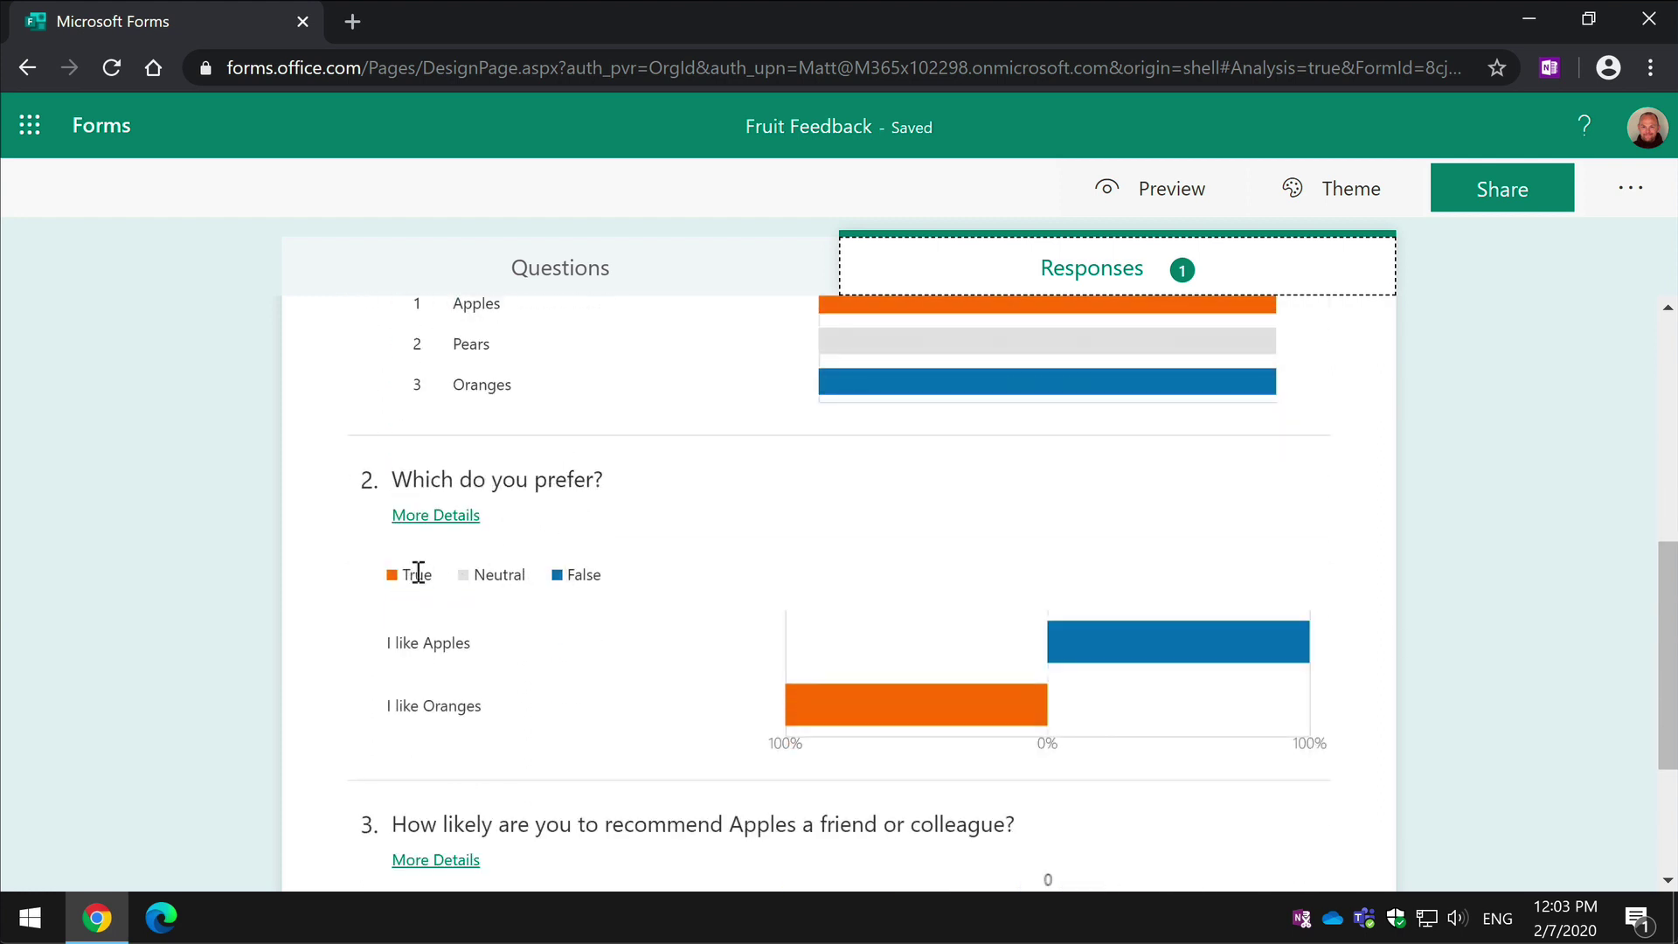
pyautogui.moveTo(406, 683)
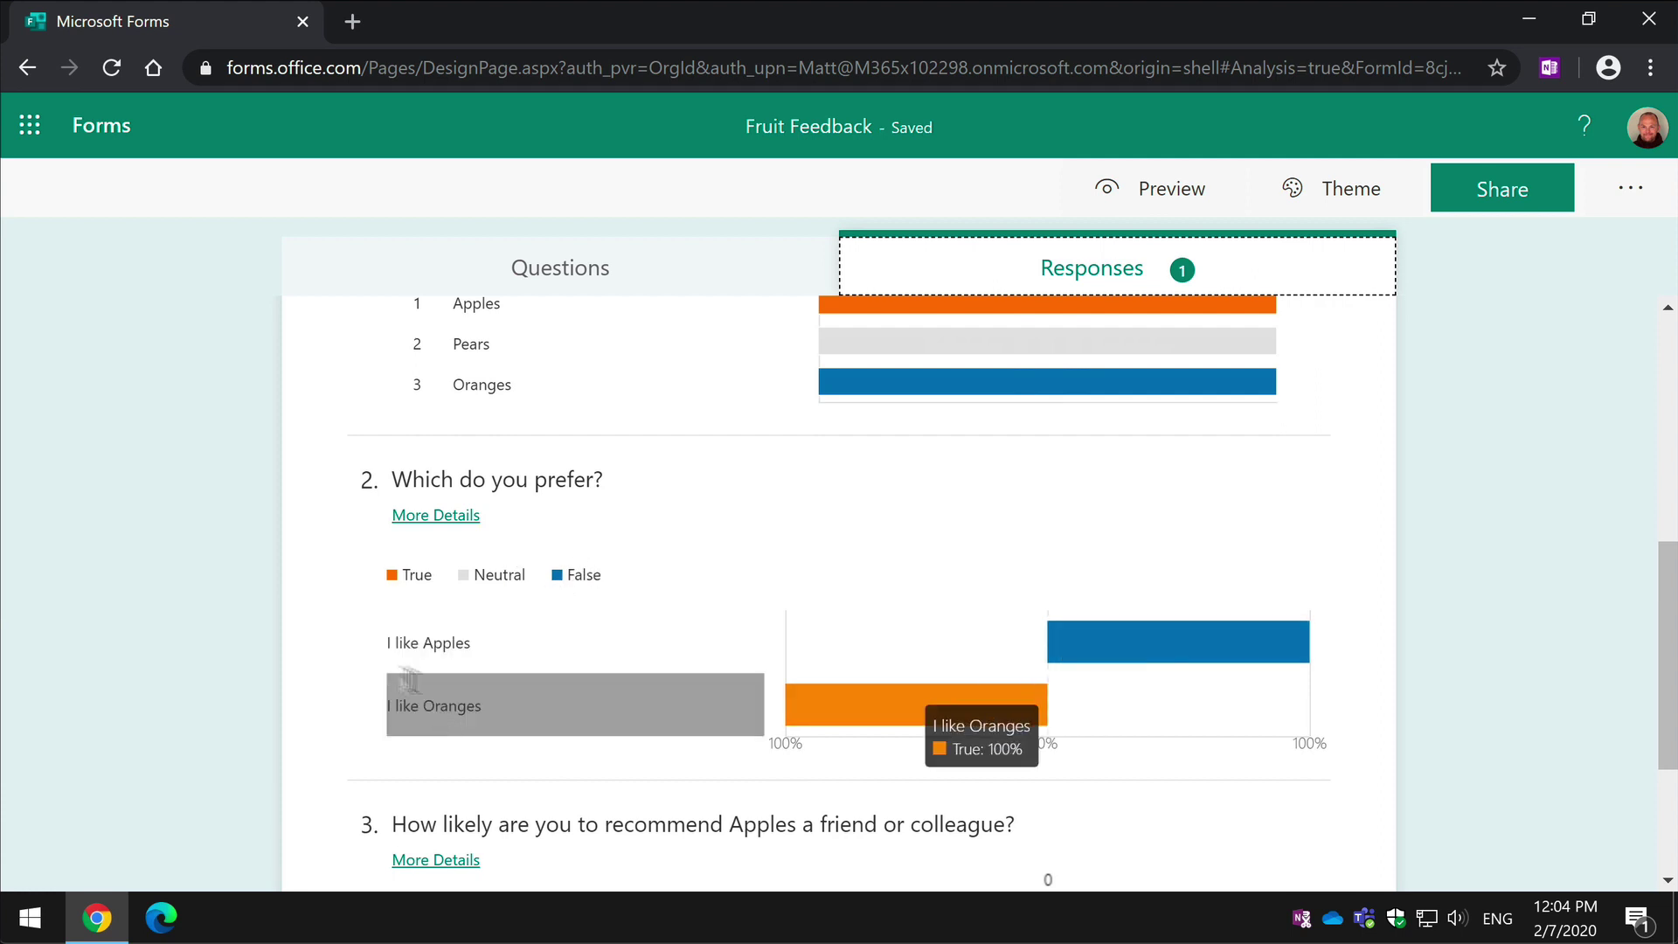
pyautogui.scroll(-3, 262, 662)
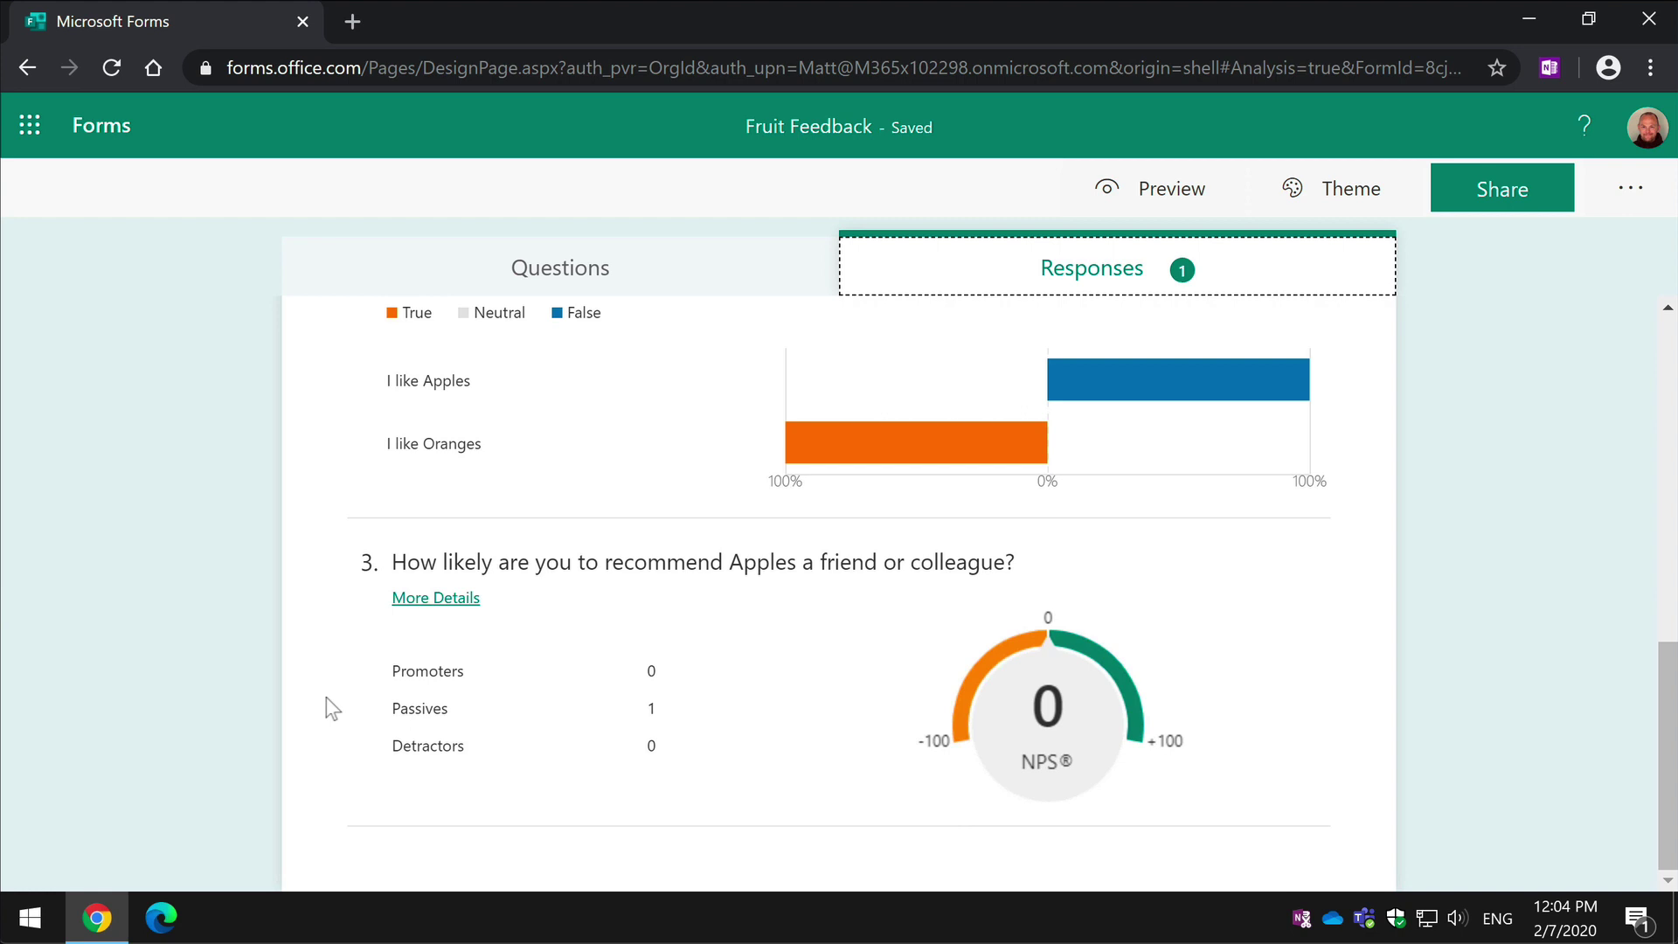